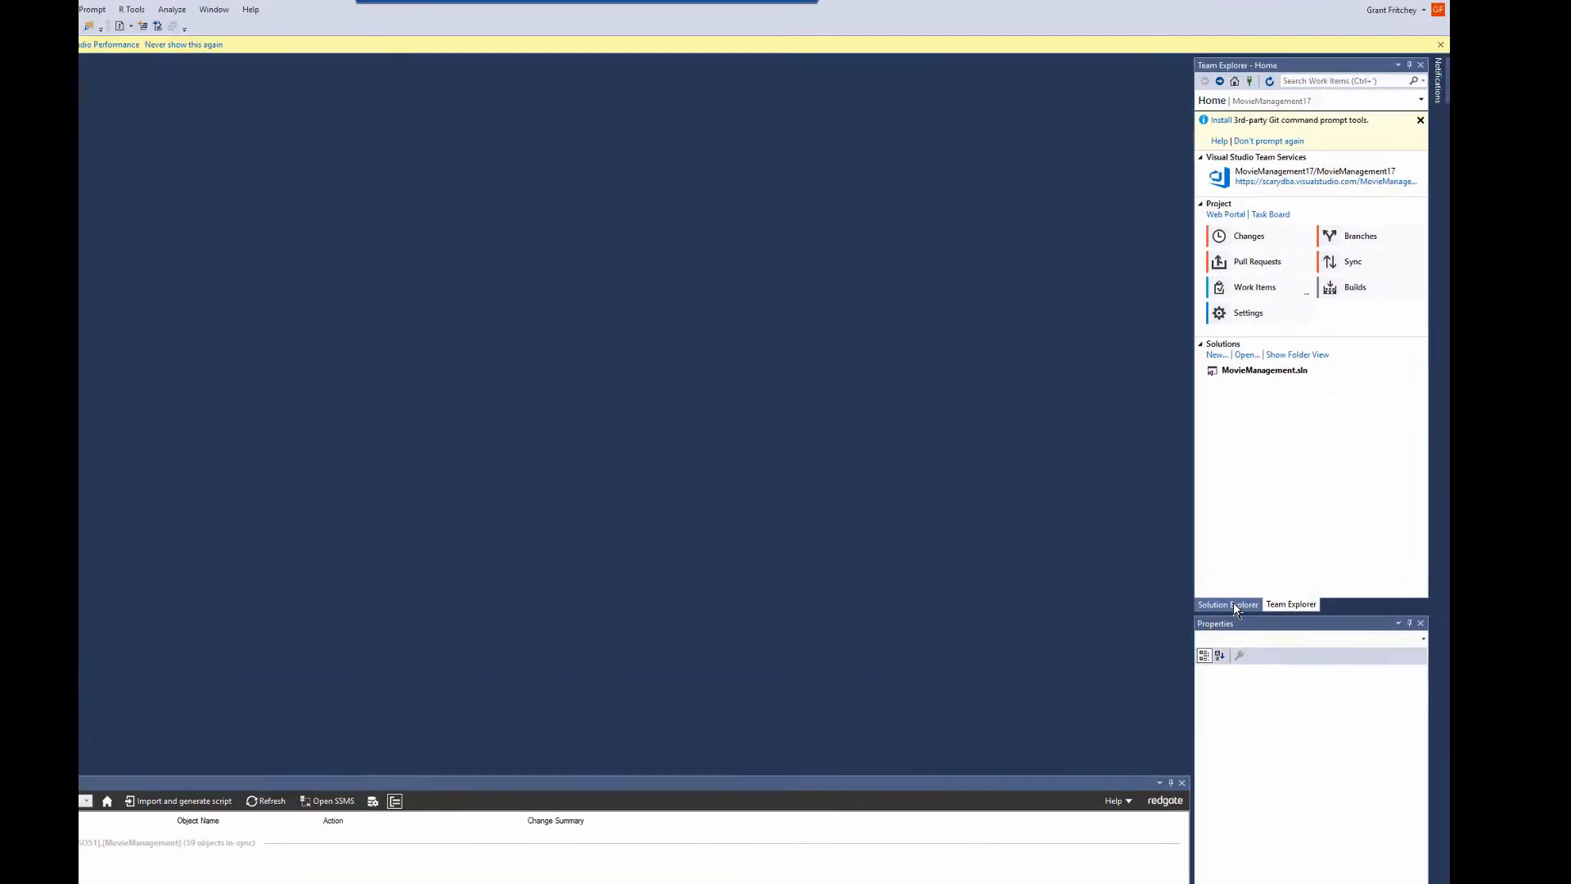
Show MovieManagement's file tree and confirm ReadyRoll Pro reports 59 objects in sync.
click(1235, 605)
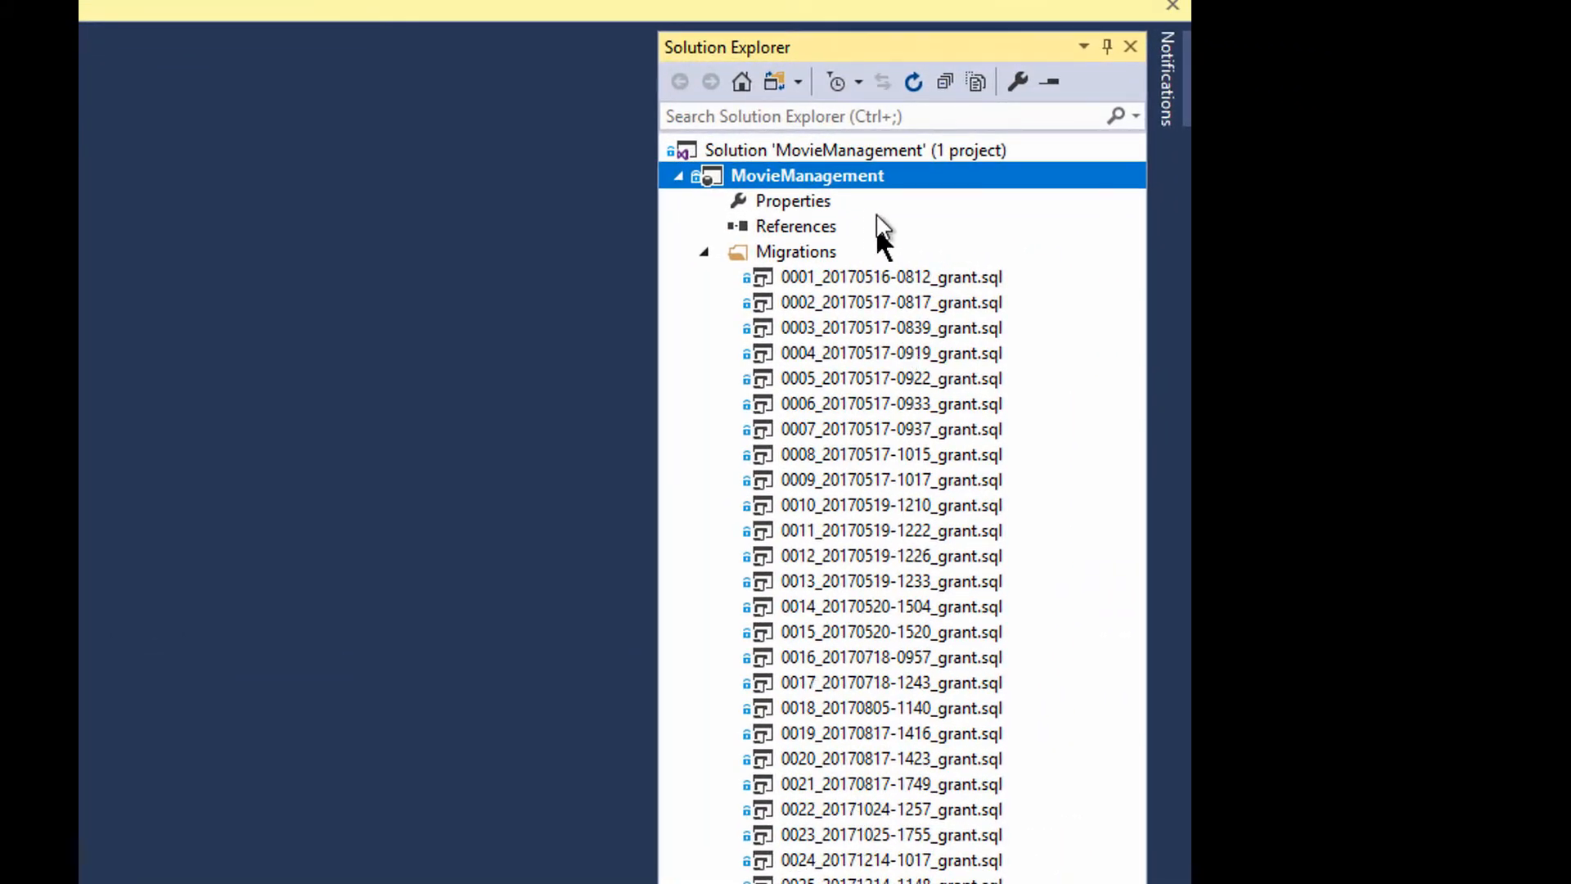
click(705, 252)
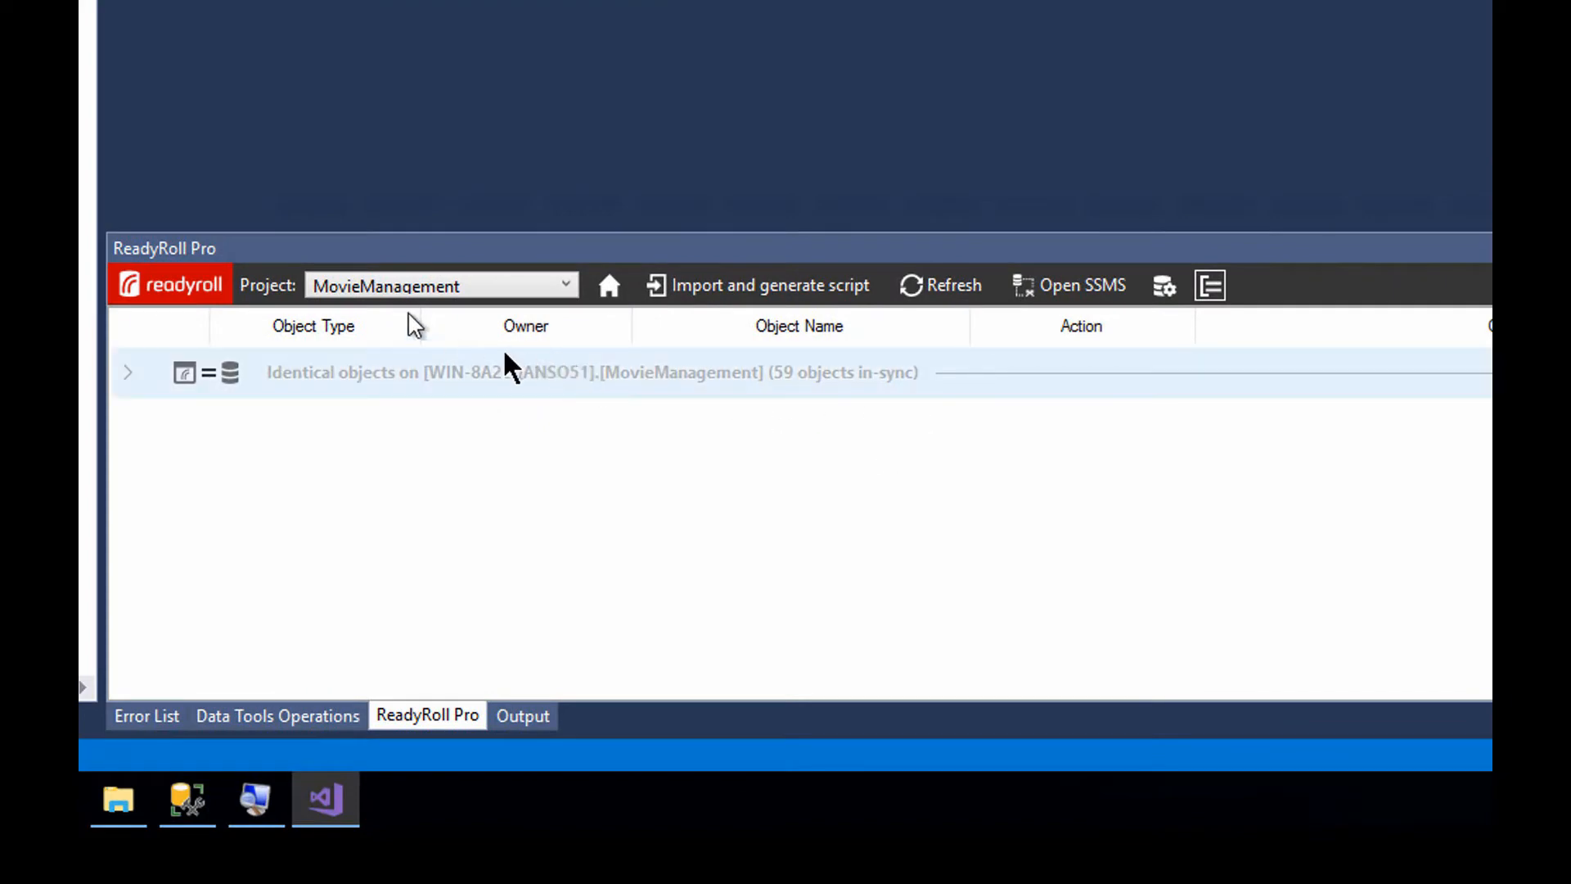
click(508, 288)
click(509, 288)
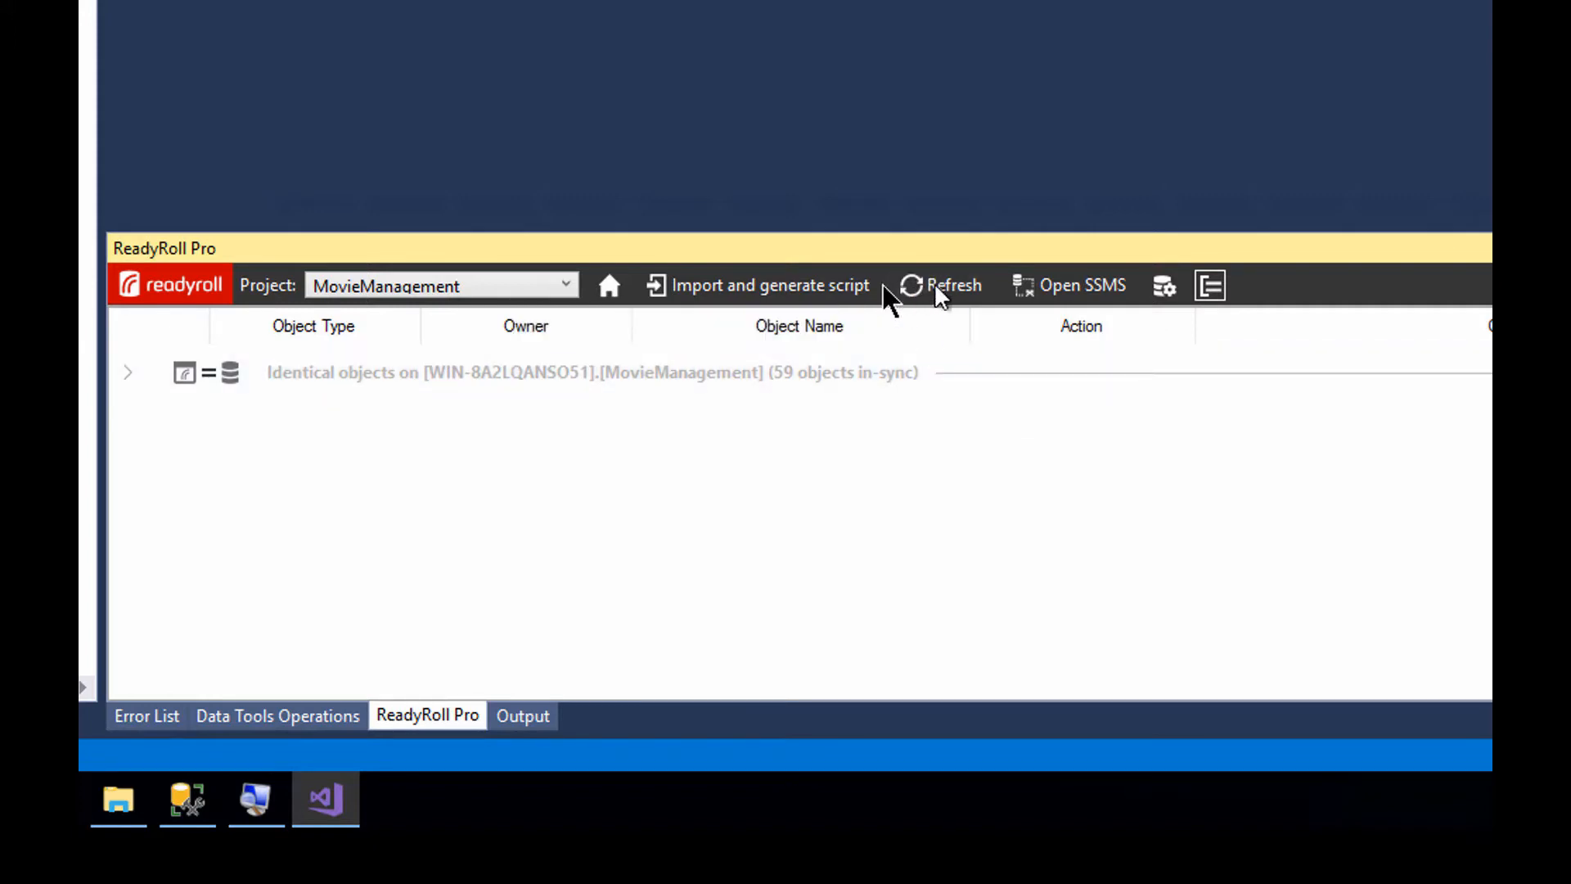
click(958, 285)
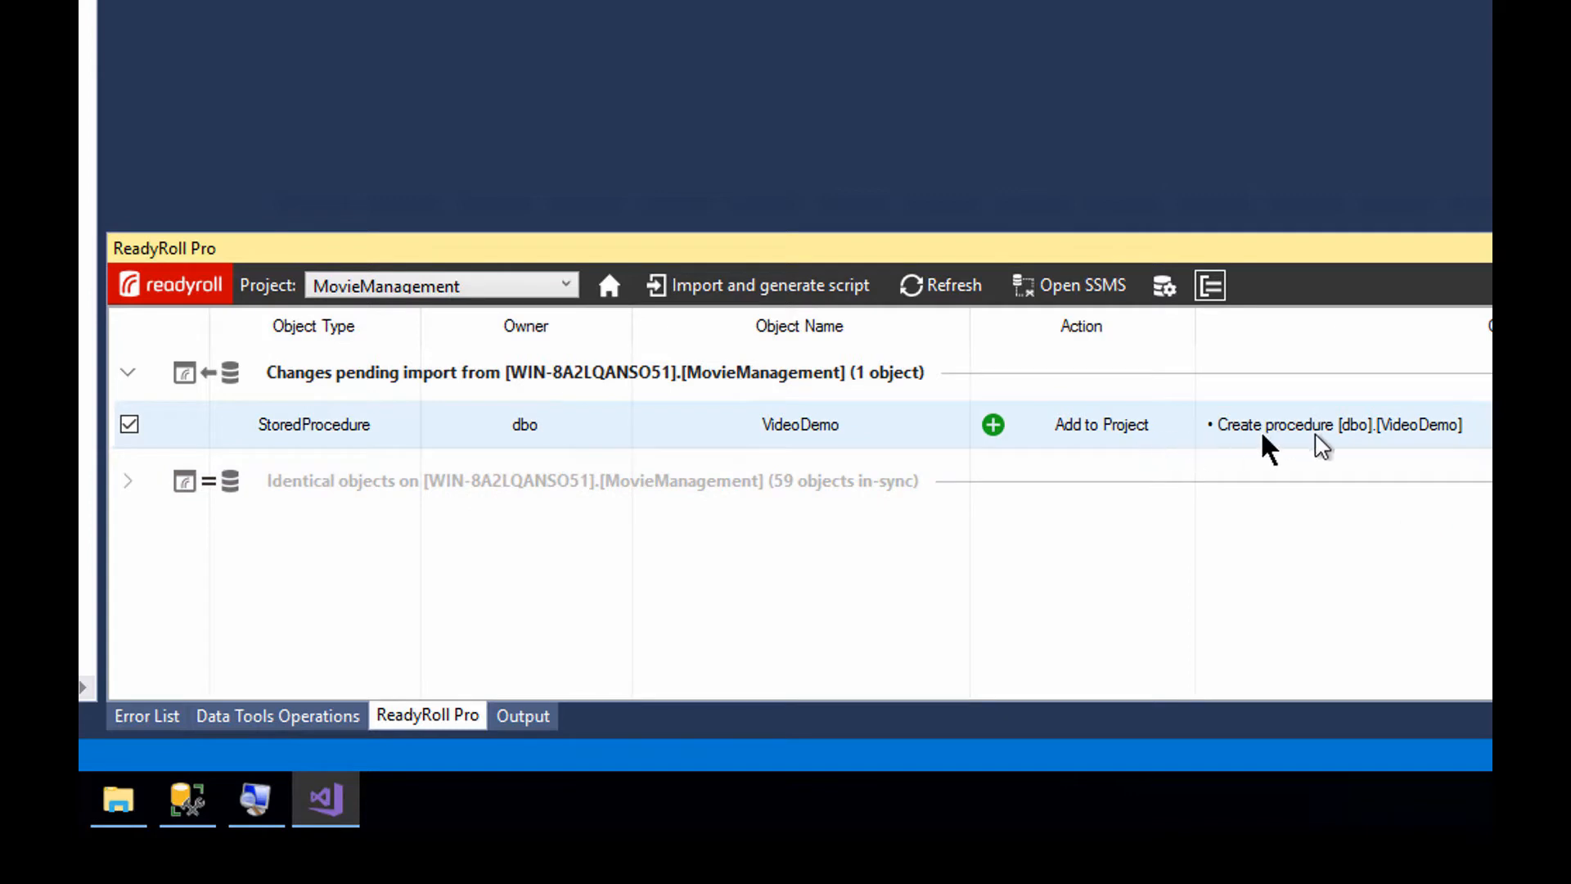
click(1436, 446)
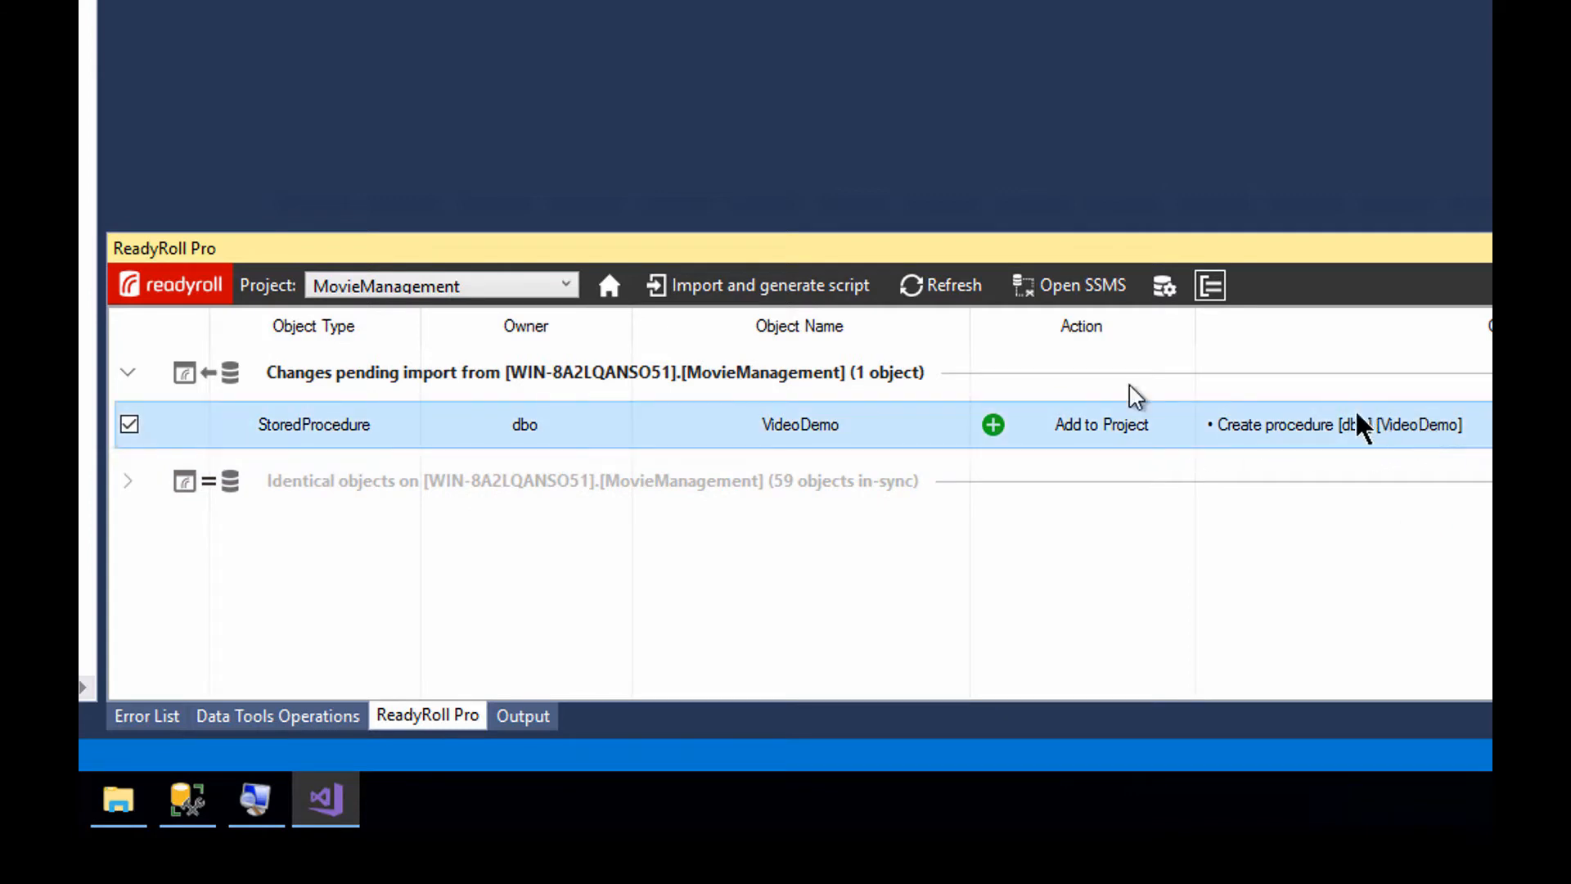
click(792, 284)
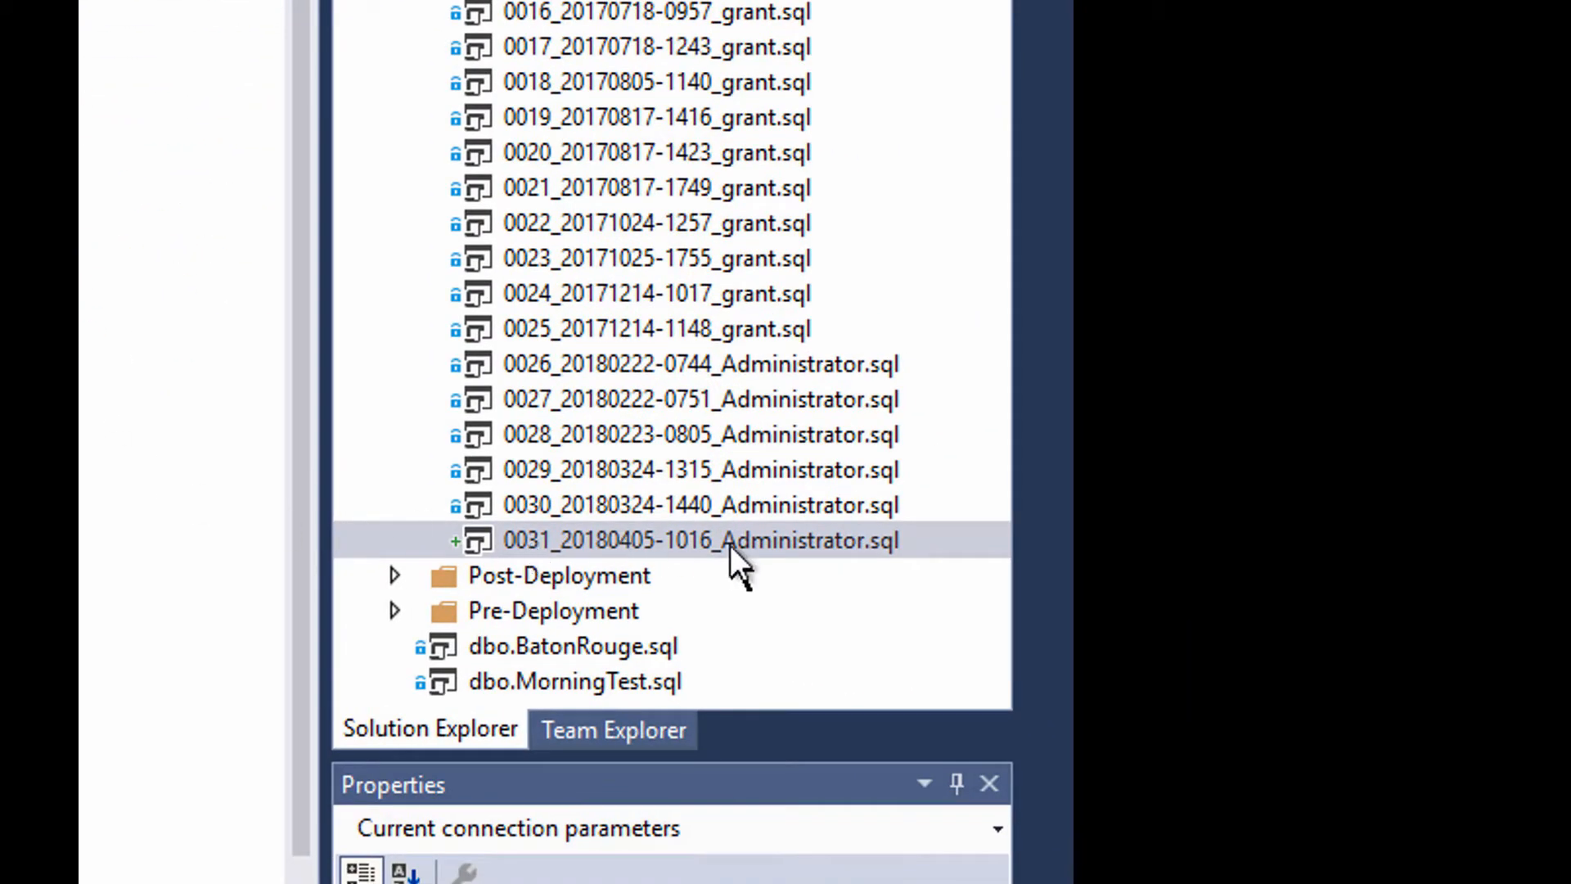
Bring up the Source Control submenu for the MovieManagement project in Solution Explorer.
mouse_move(460, 541)
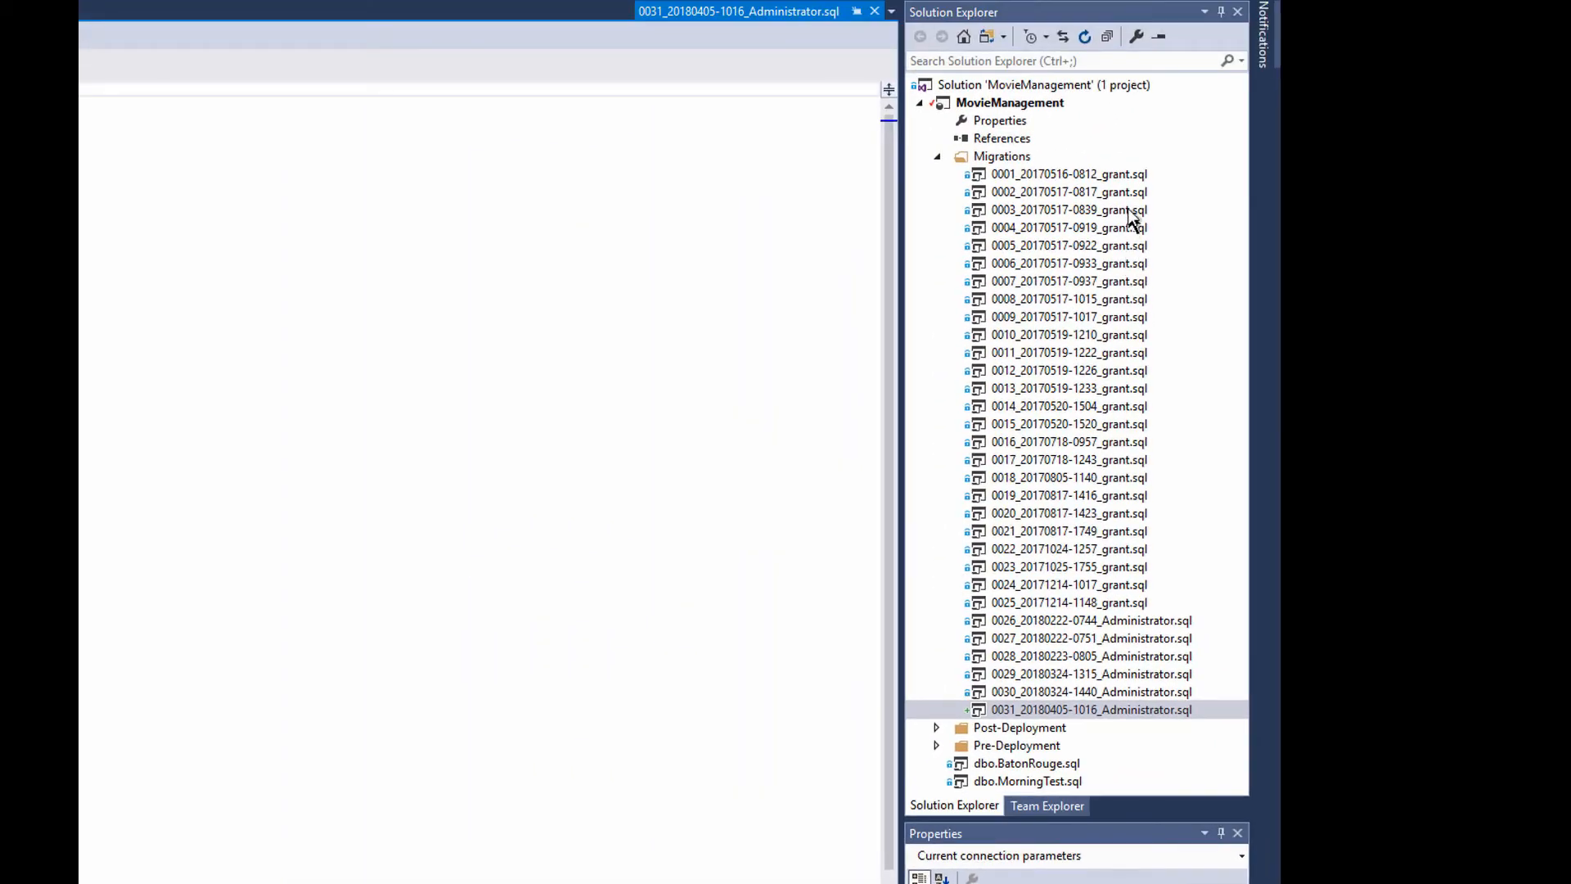
right_click(986, 102)
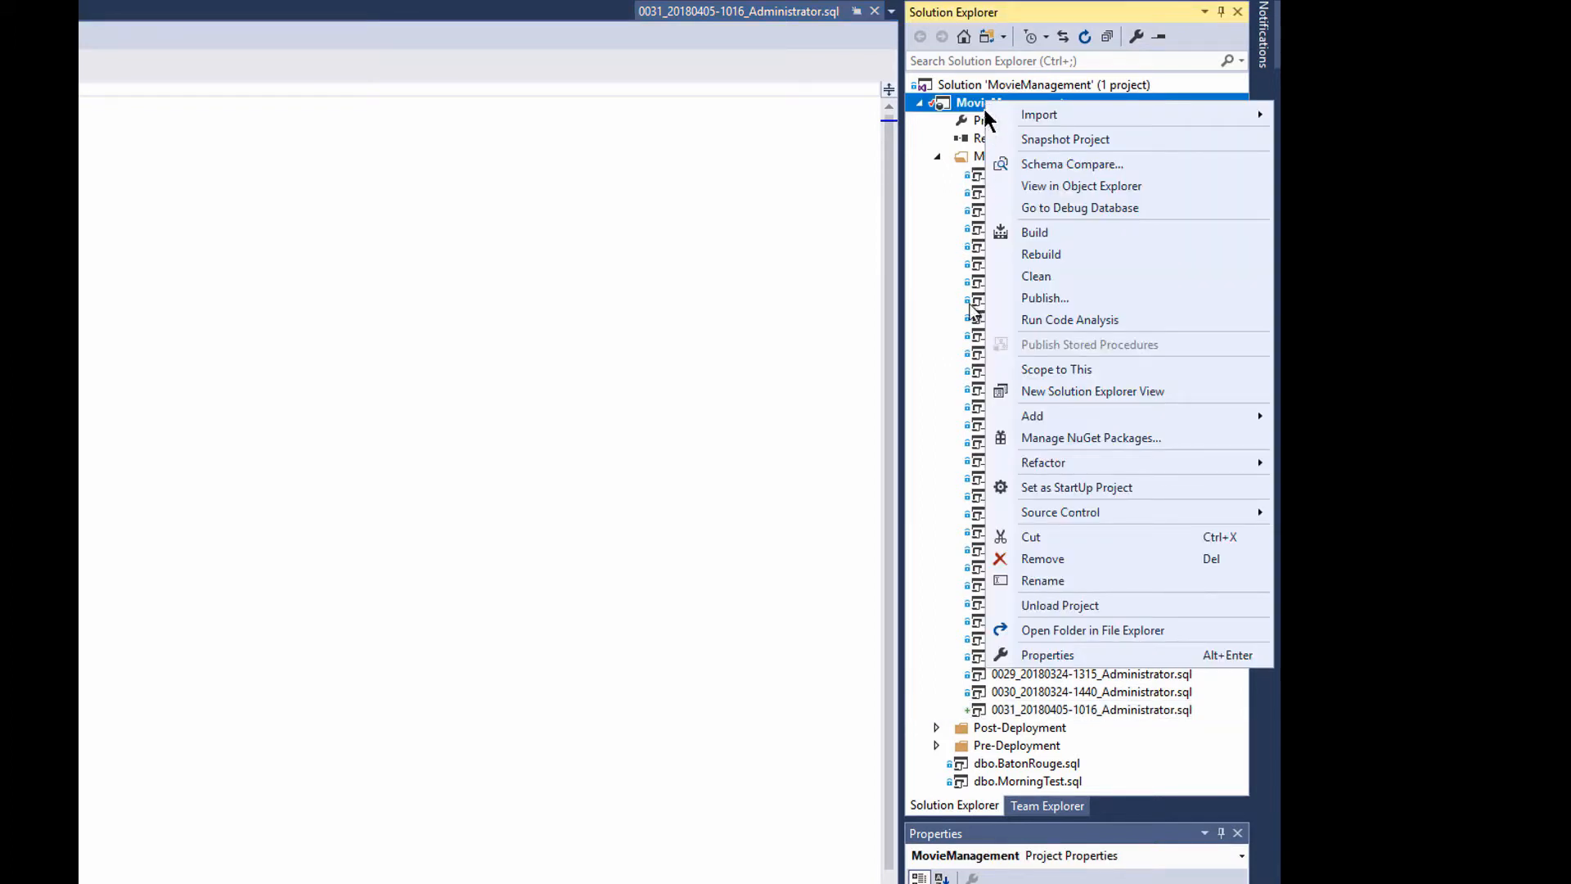
mouse_move(1106, 521)
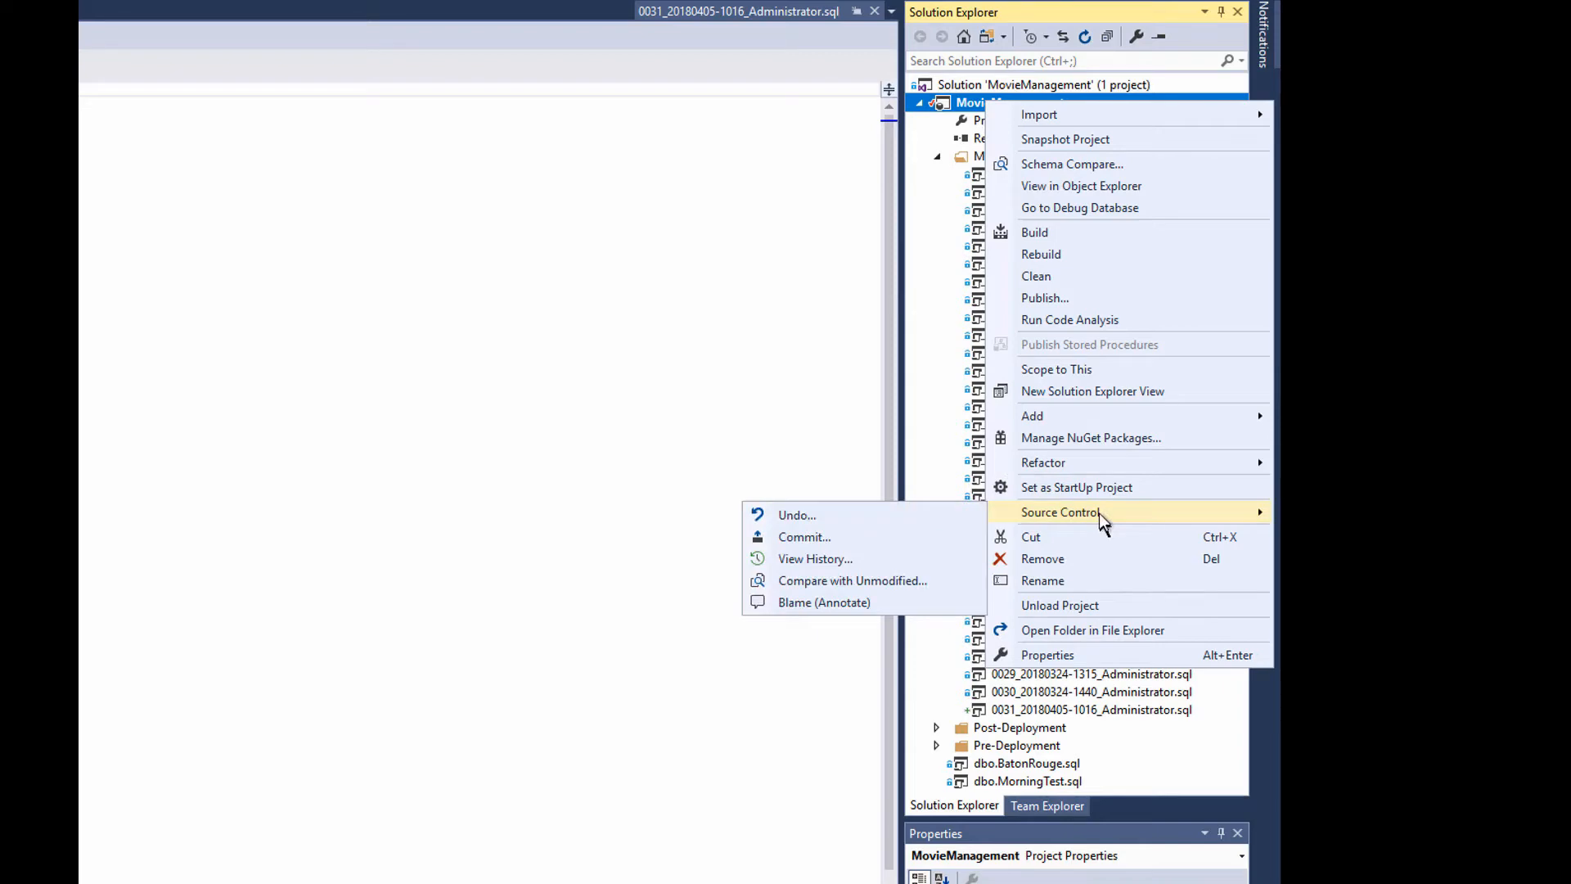
Commit all changes locally with the message 'New stored procedure for video demo'.
click(847, 540)
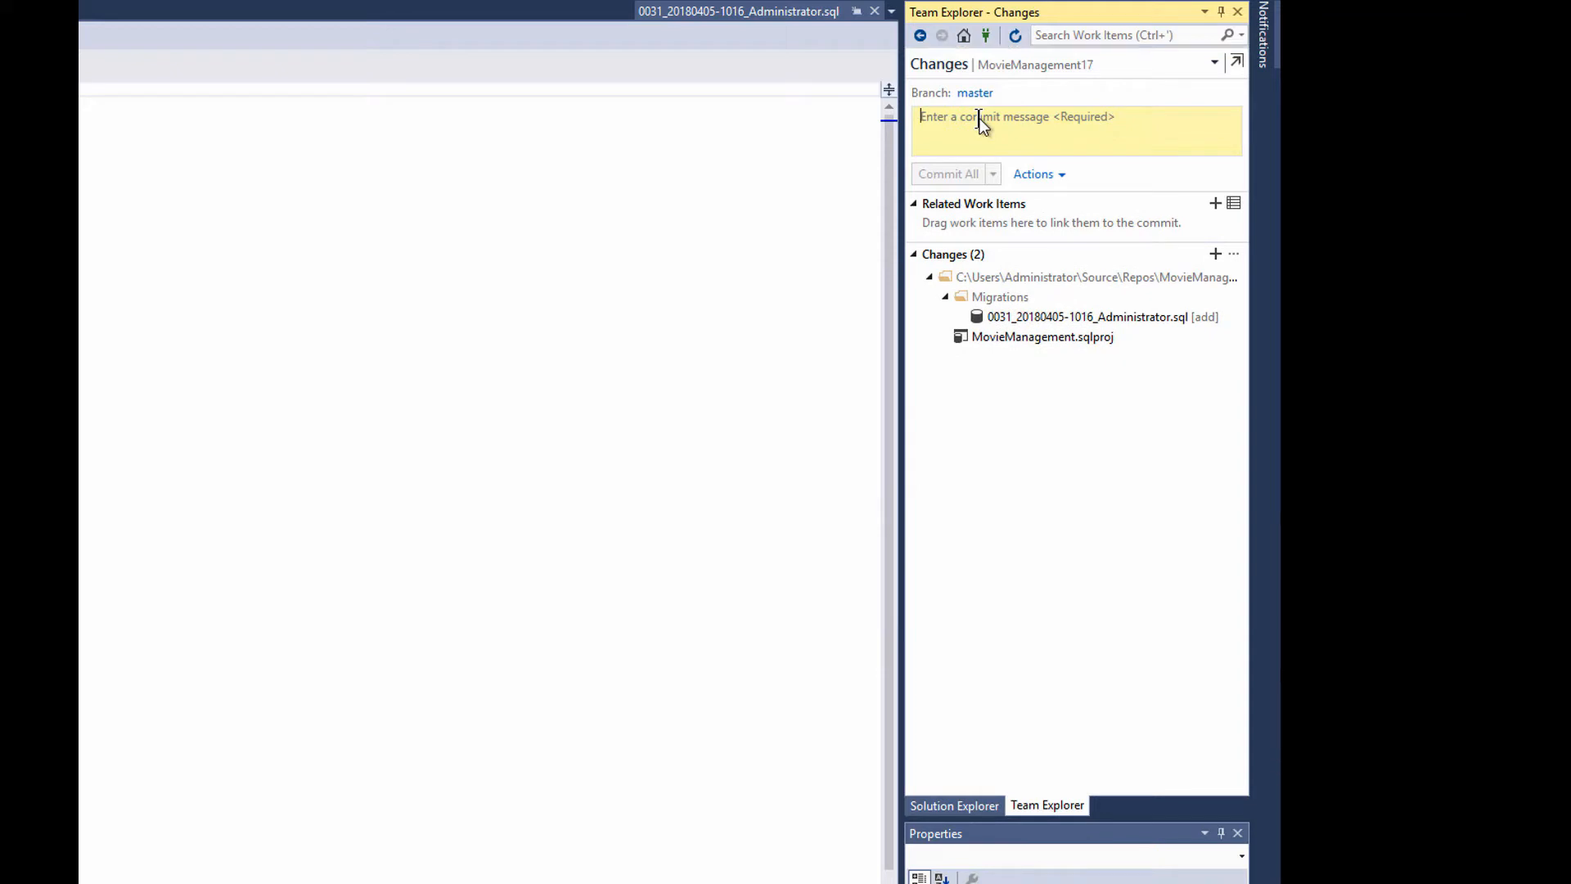
text(New sto)
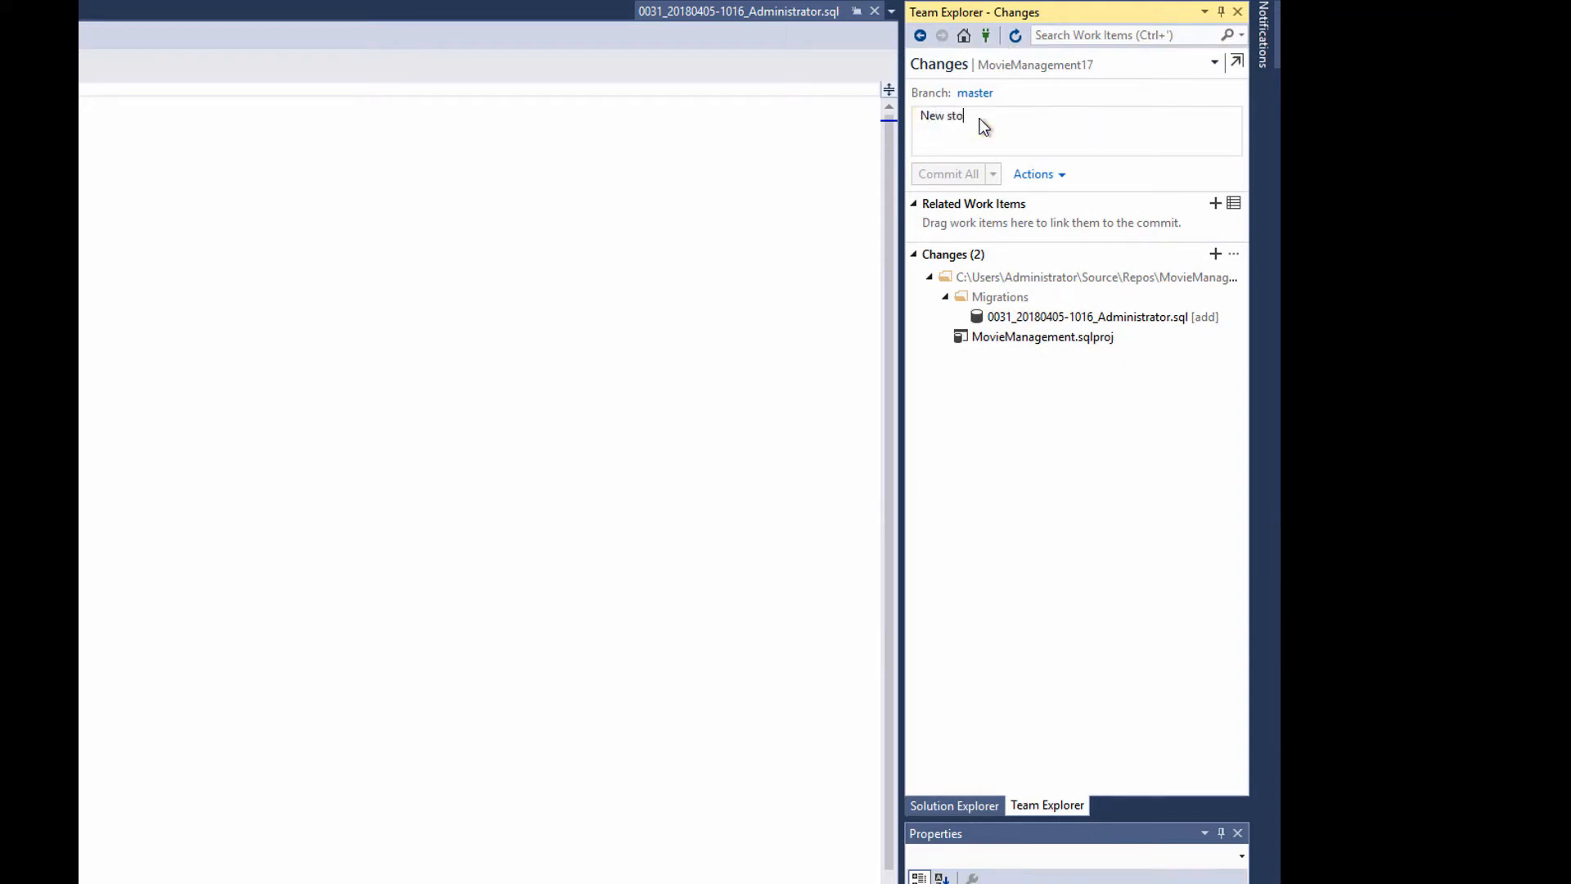
text(red prcoedre)
key(BackSpace)
key(BackSpace)
key(BackSpace)
key(BackSpace)
text(or)
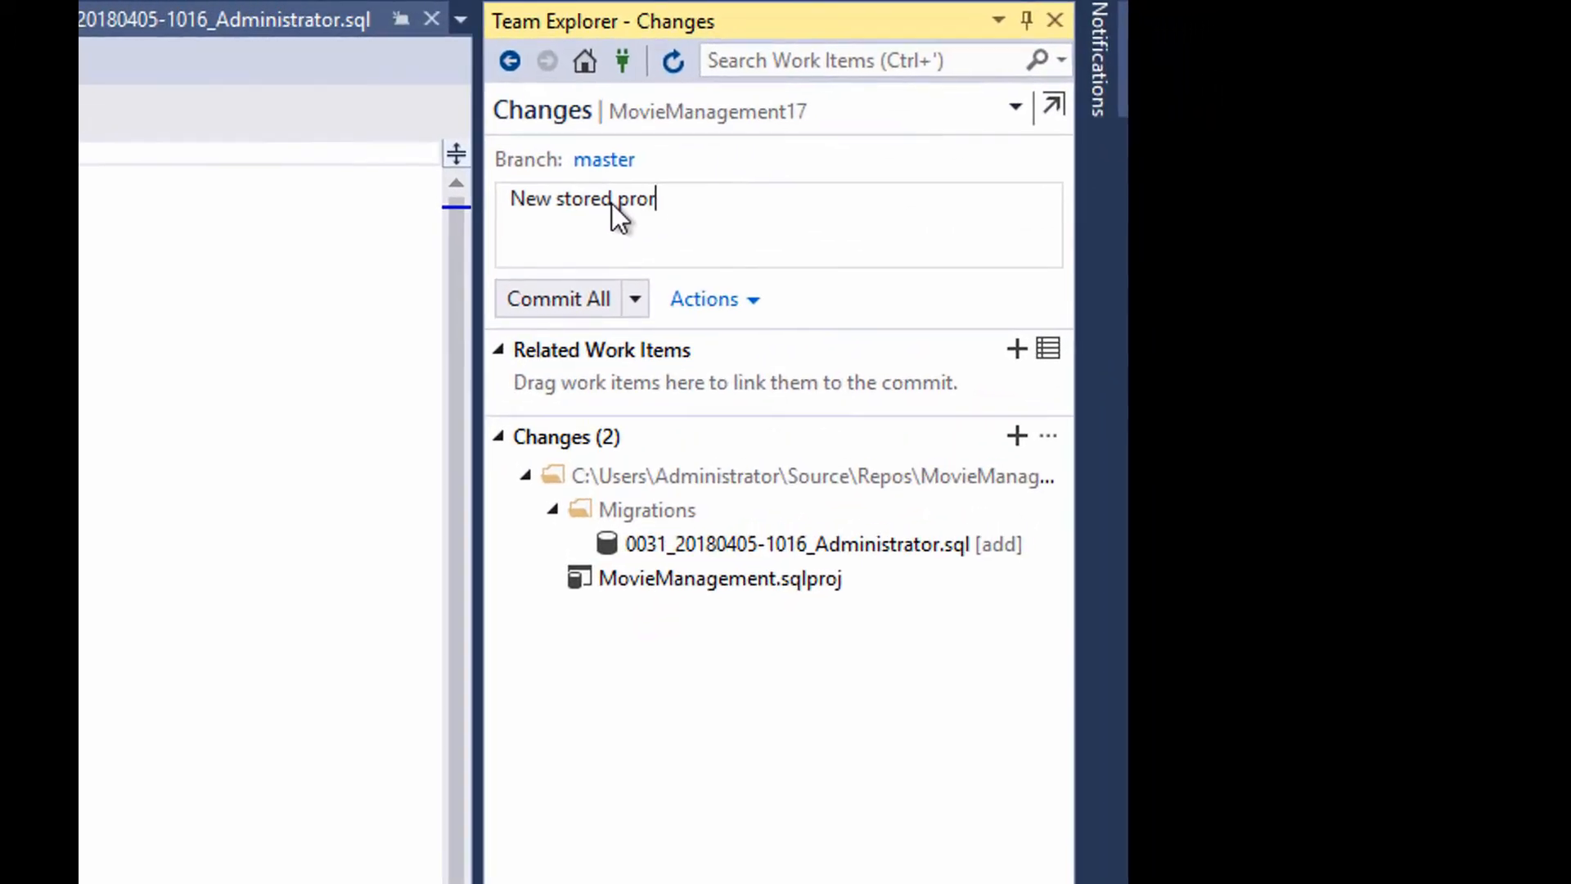
key(BackSpace)
text(cedure for video demo)
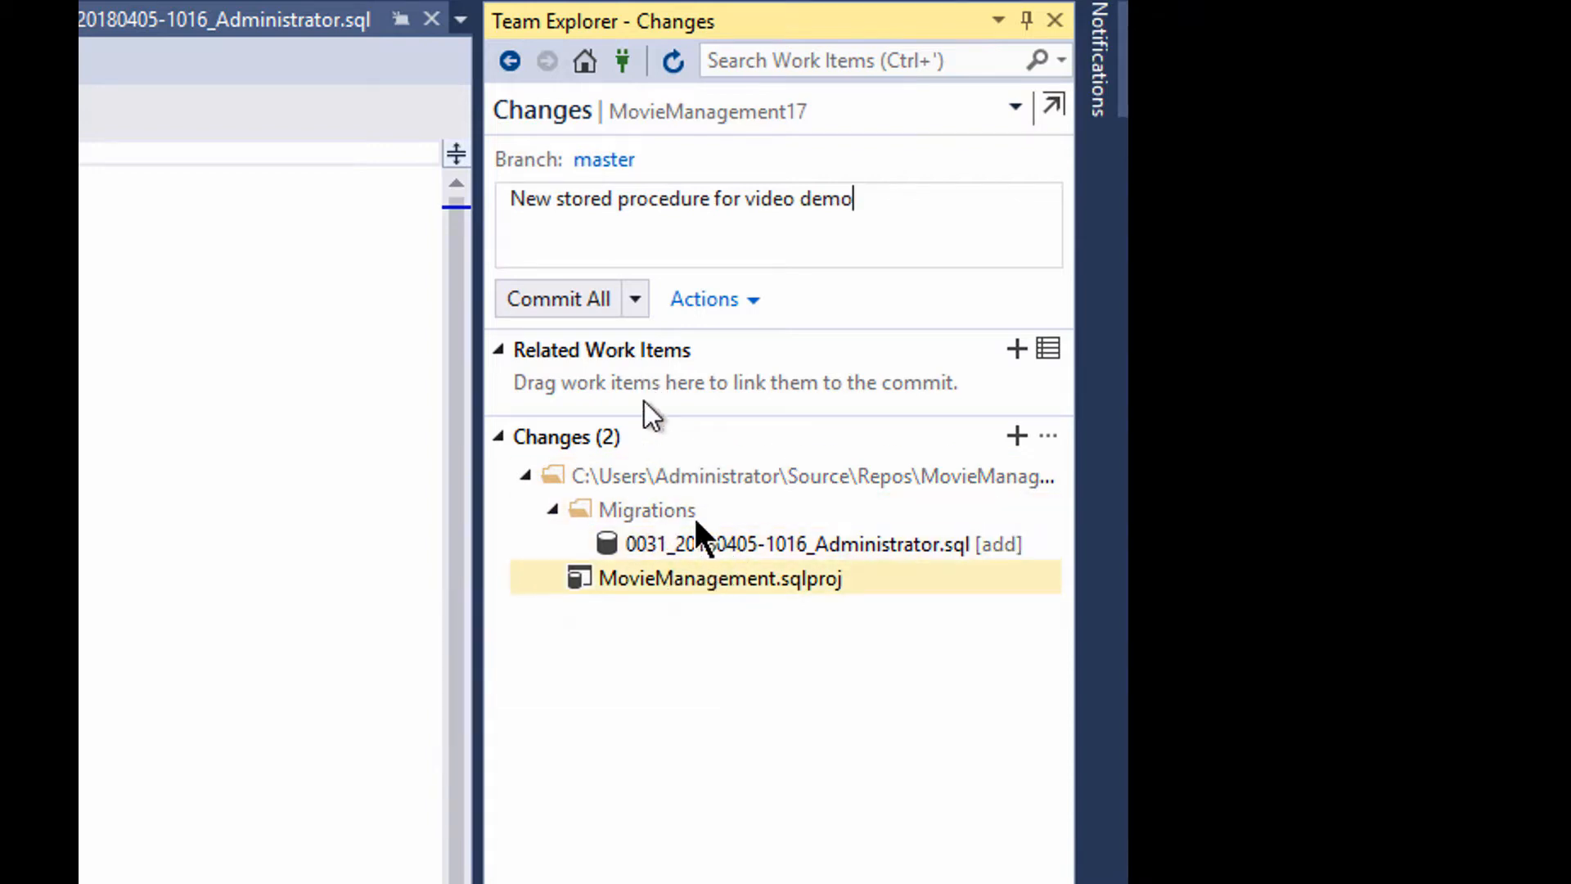
click(543, 303)
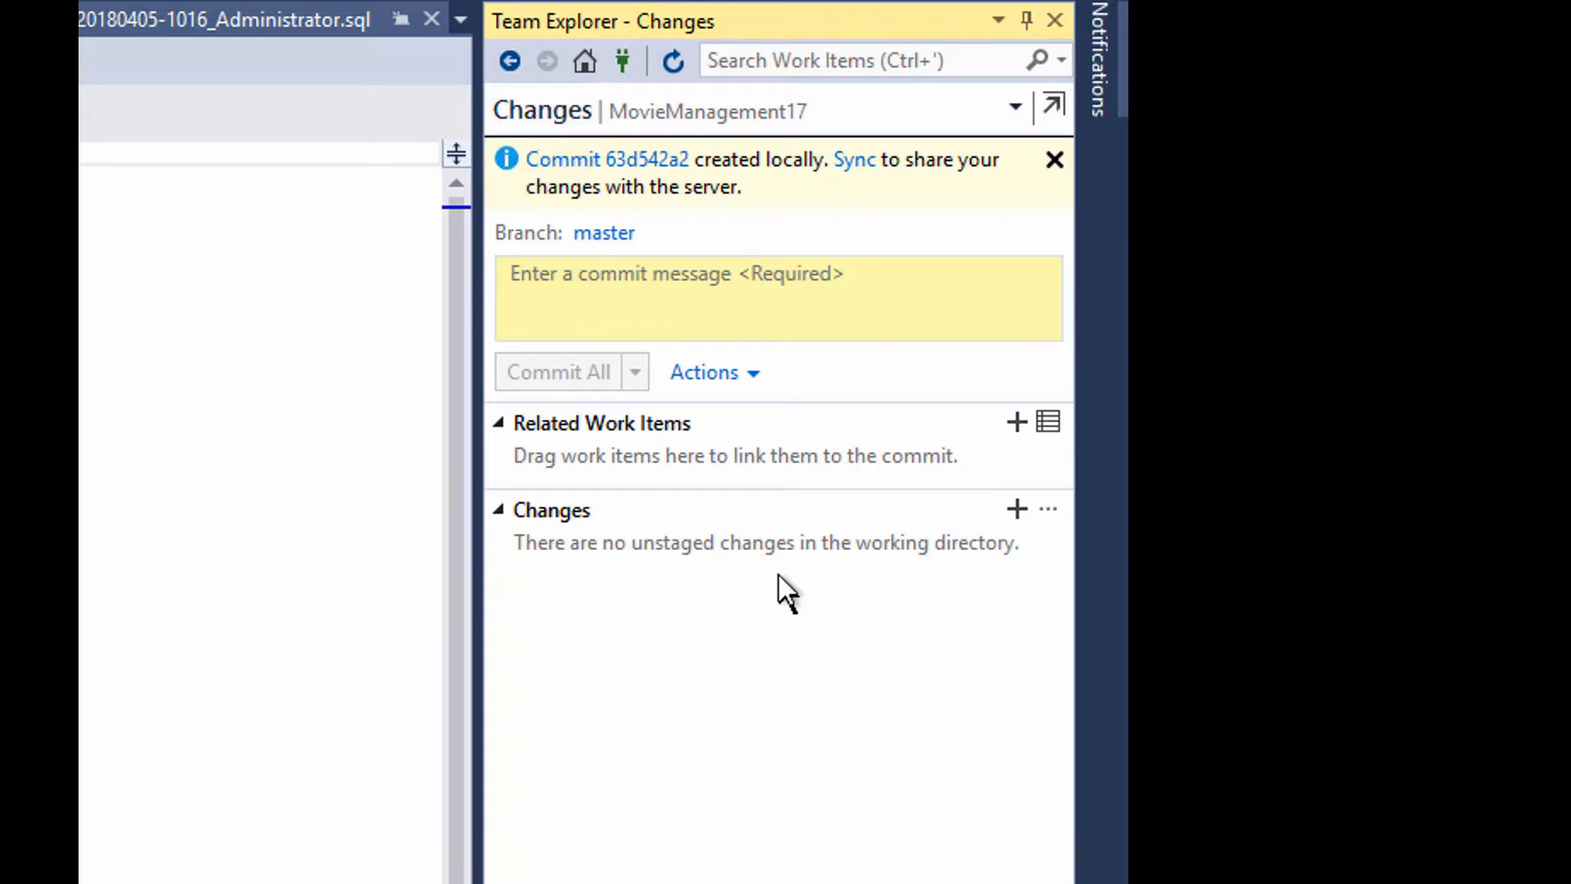
Push commit 63d542a to origin/master, then view the succeeded CI build in the browser.
click(856, 164)
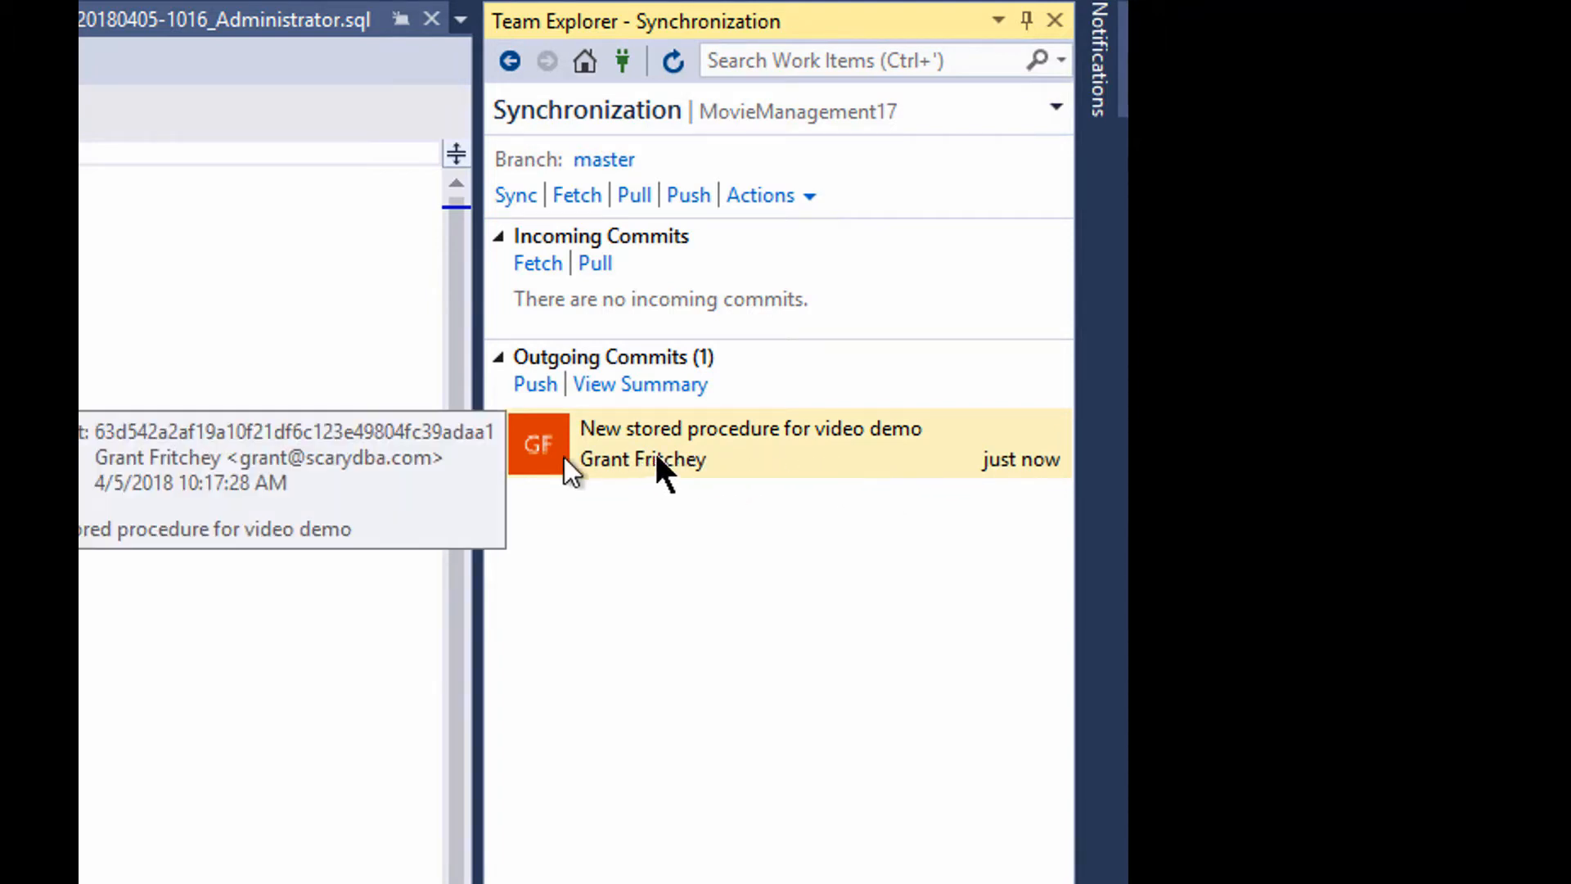
click(535, 384)
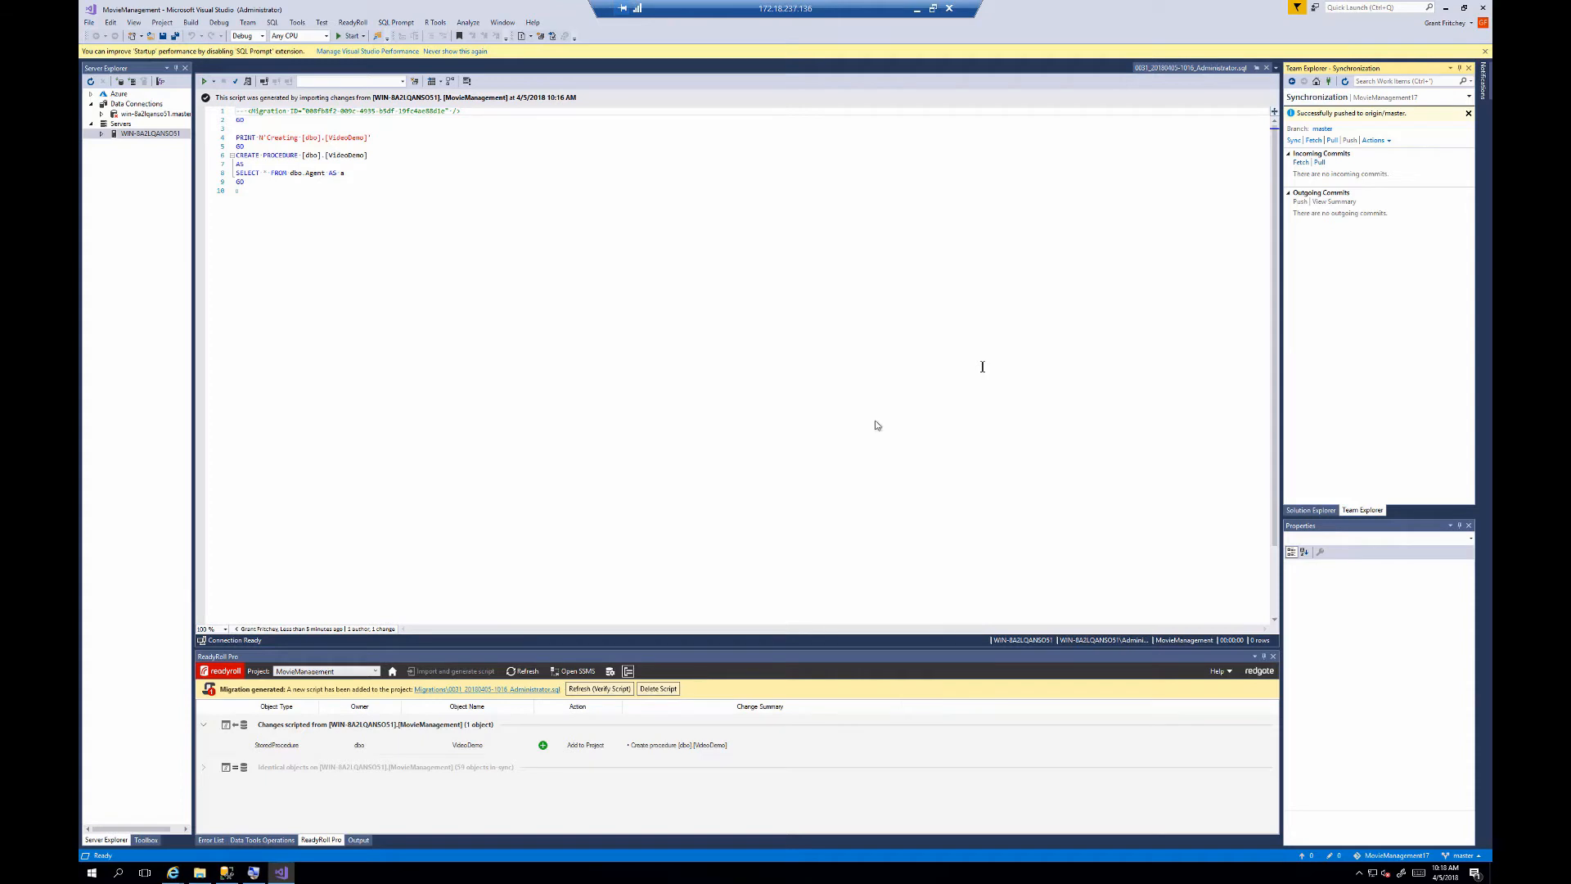
click(173, 873)
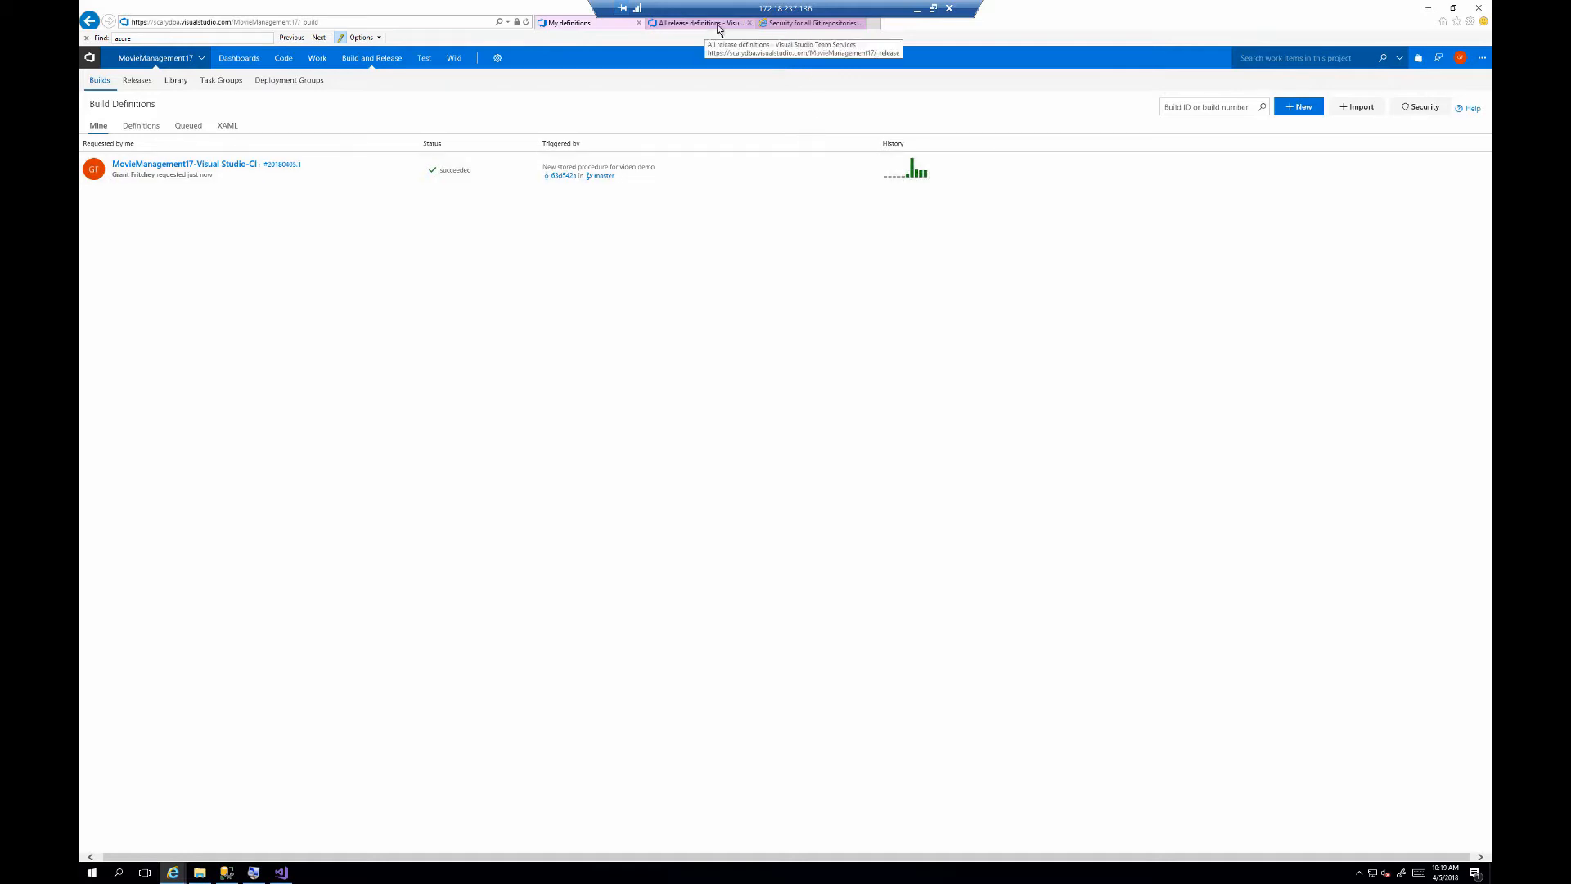
Move through the Git repositories security, agent queues and release settings pages.
click(818, 29)
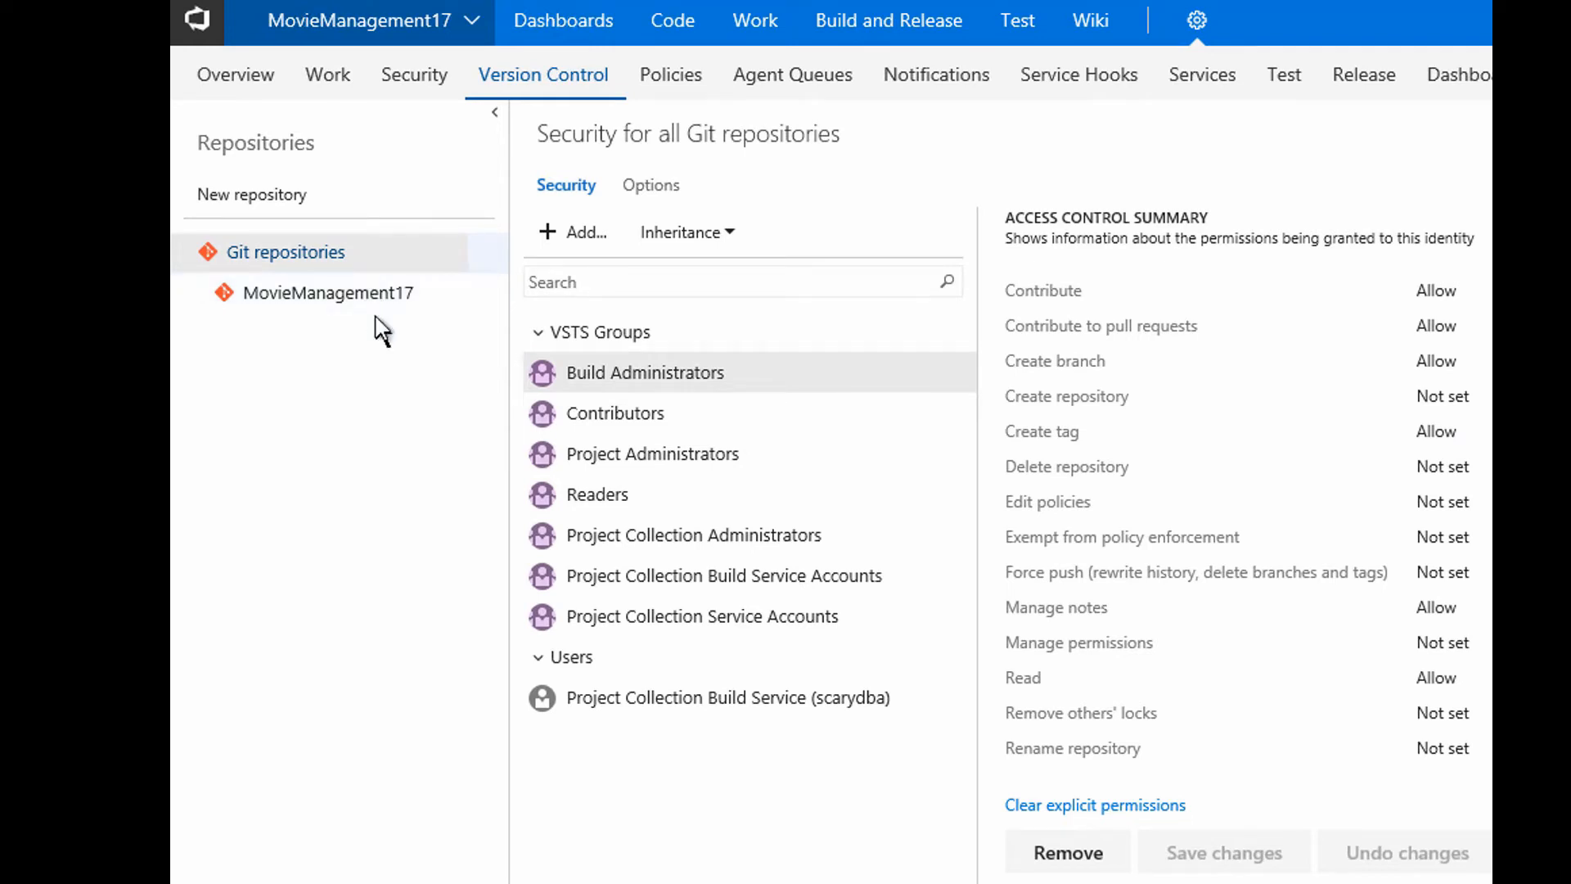
click(818, 93)
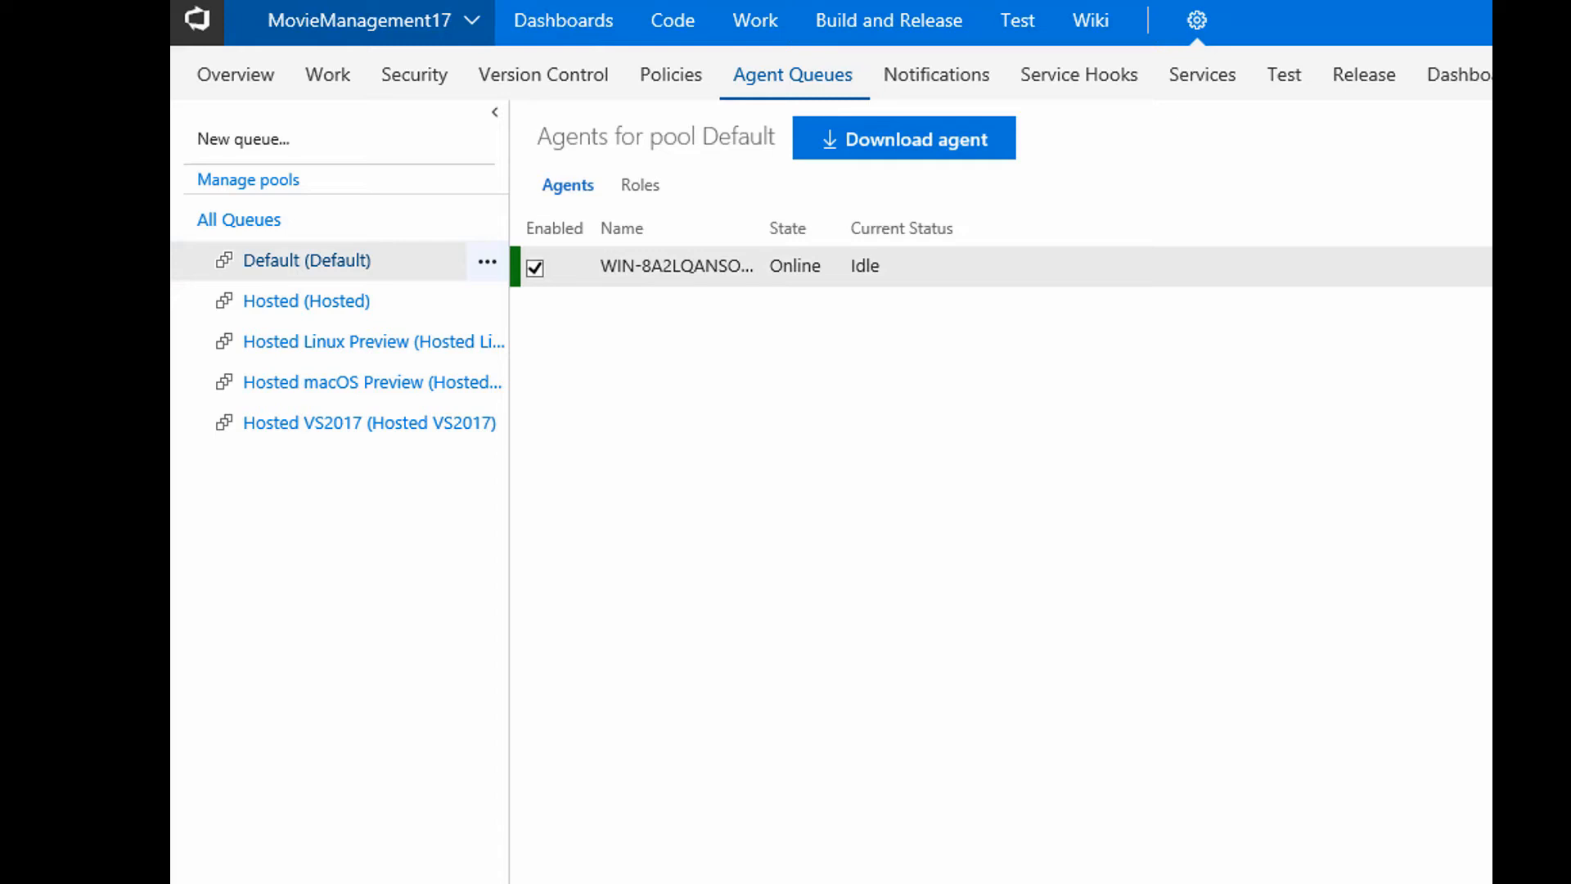
click(1358, 81)
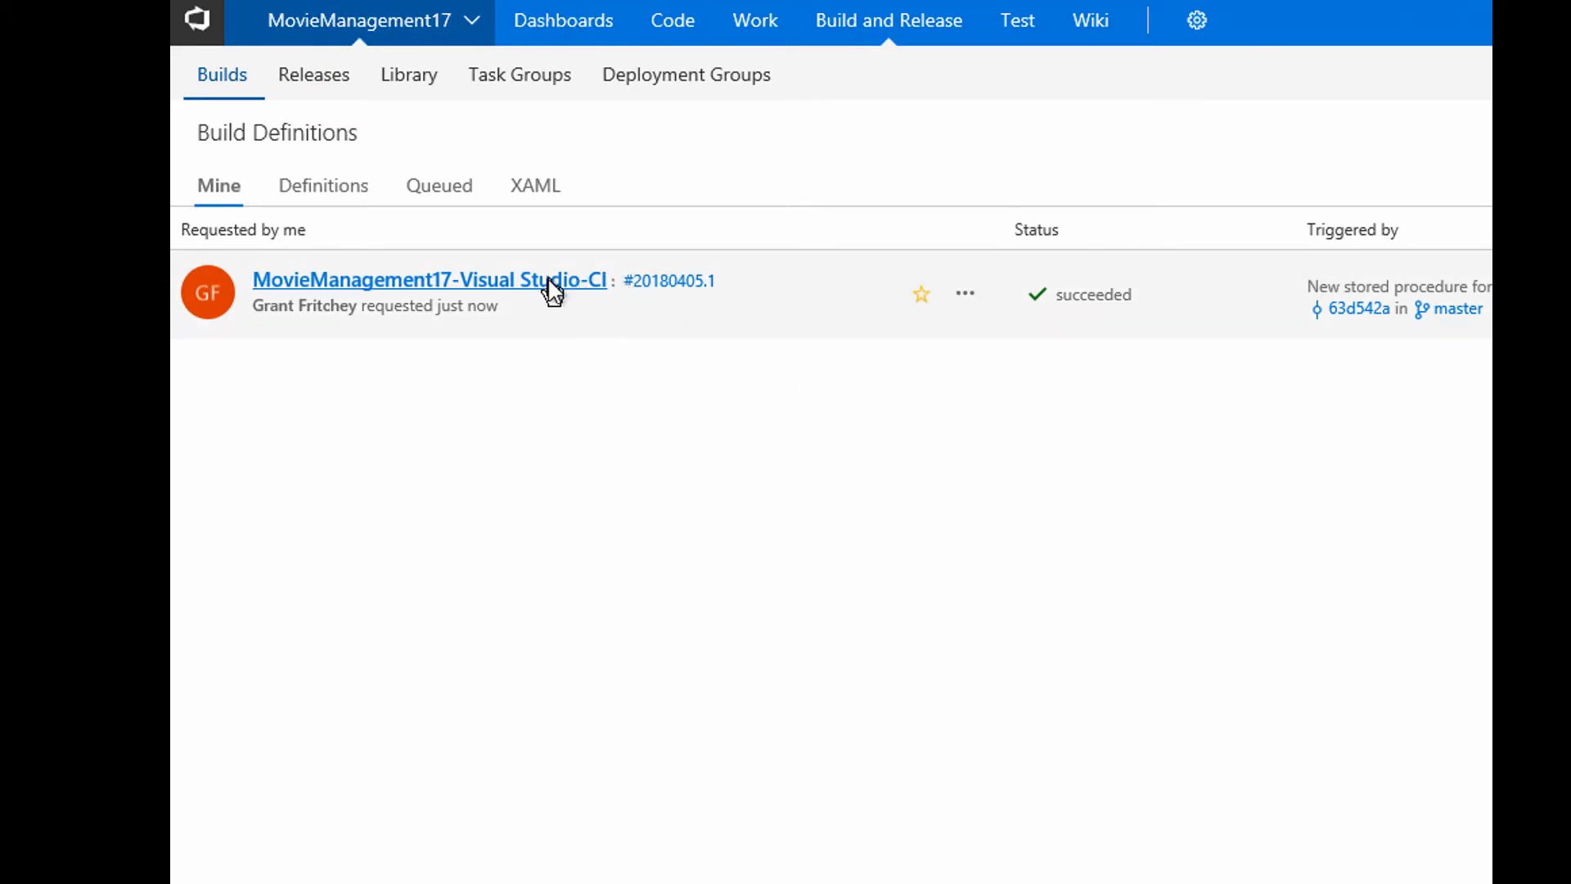
Edit MovieManagement17-Visual Studio-CI and review its Get sources, NuGet restore and Build solution tasks.
click(970, 301)
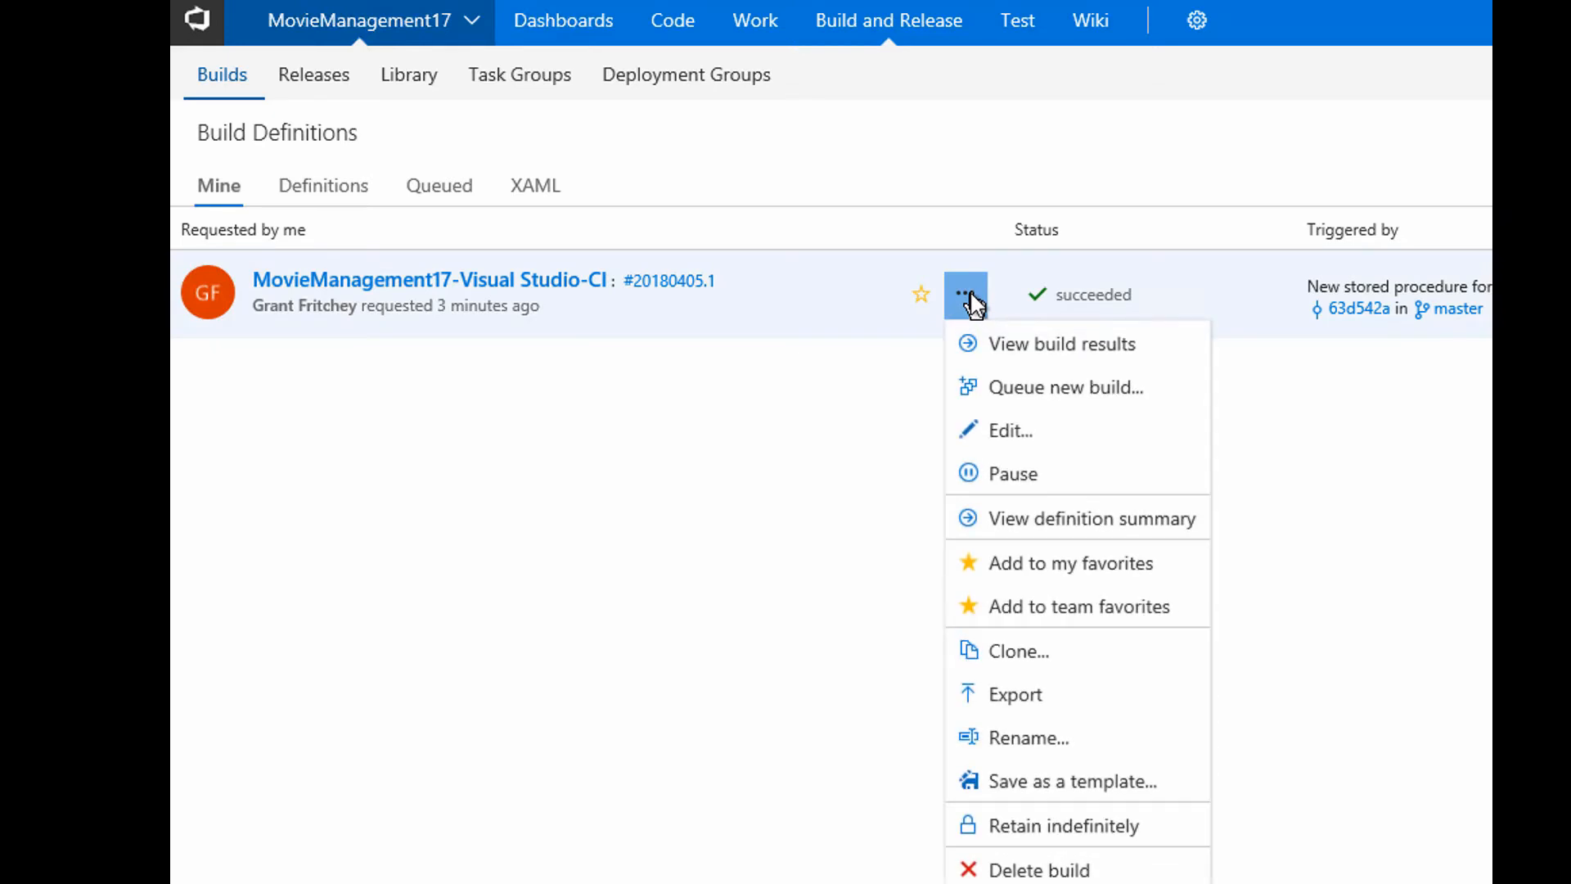
click(1023, 442)
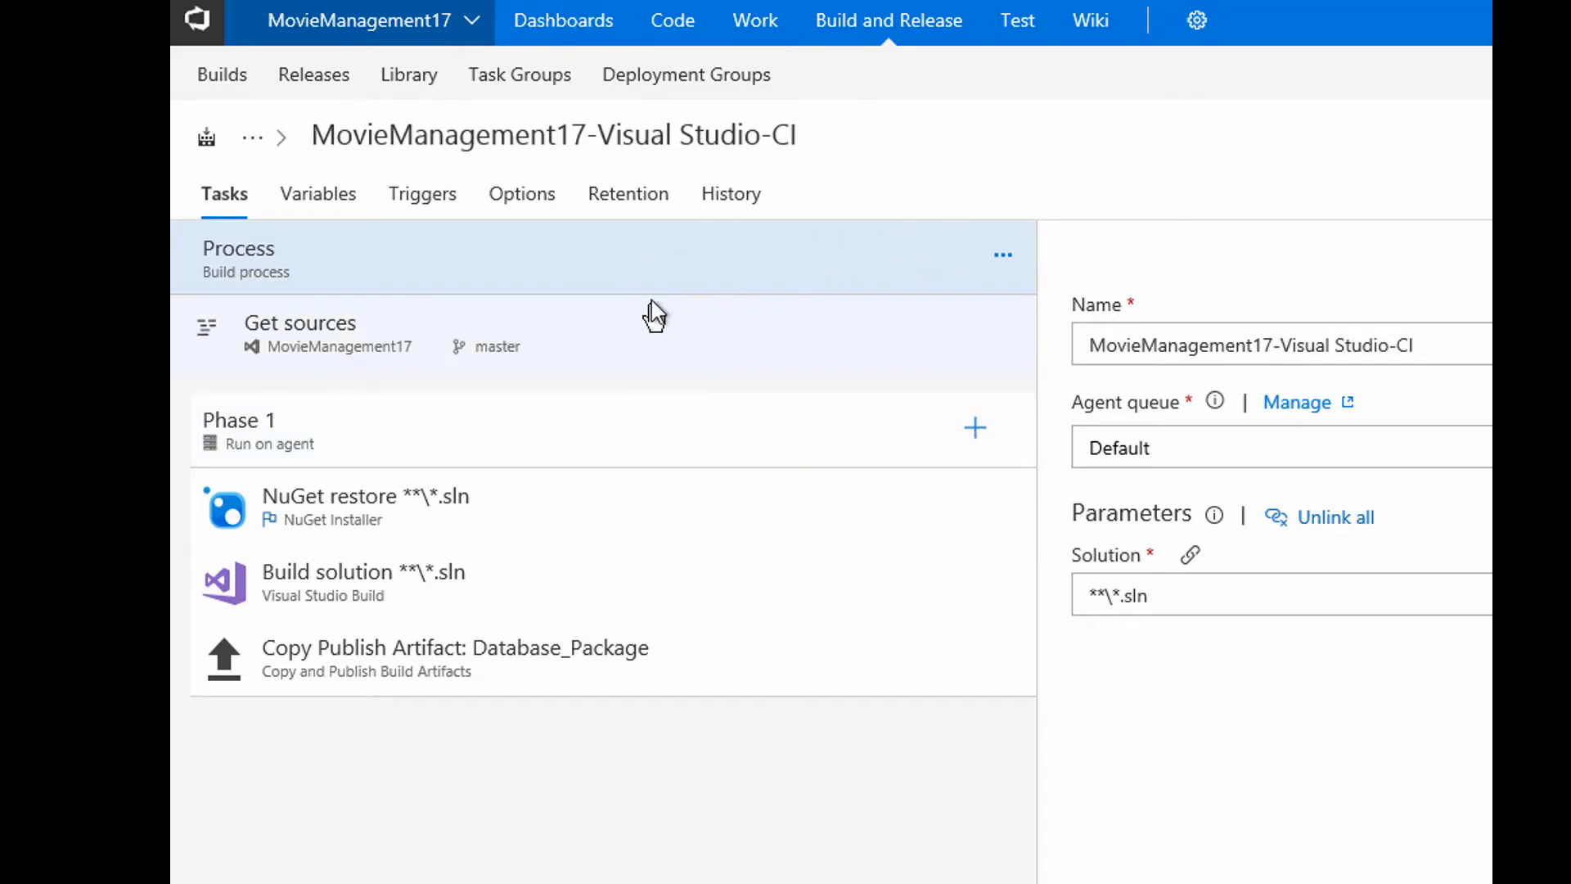
click(641, 357)
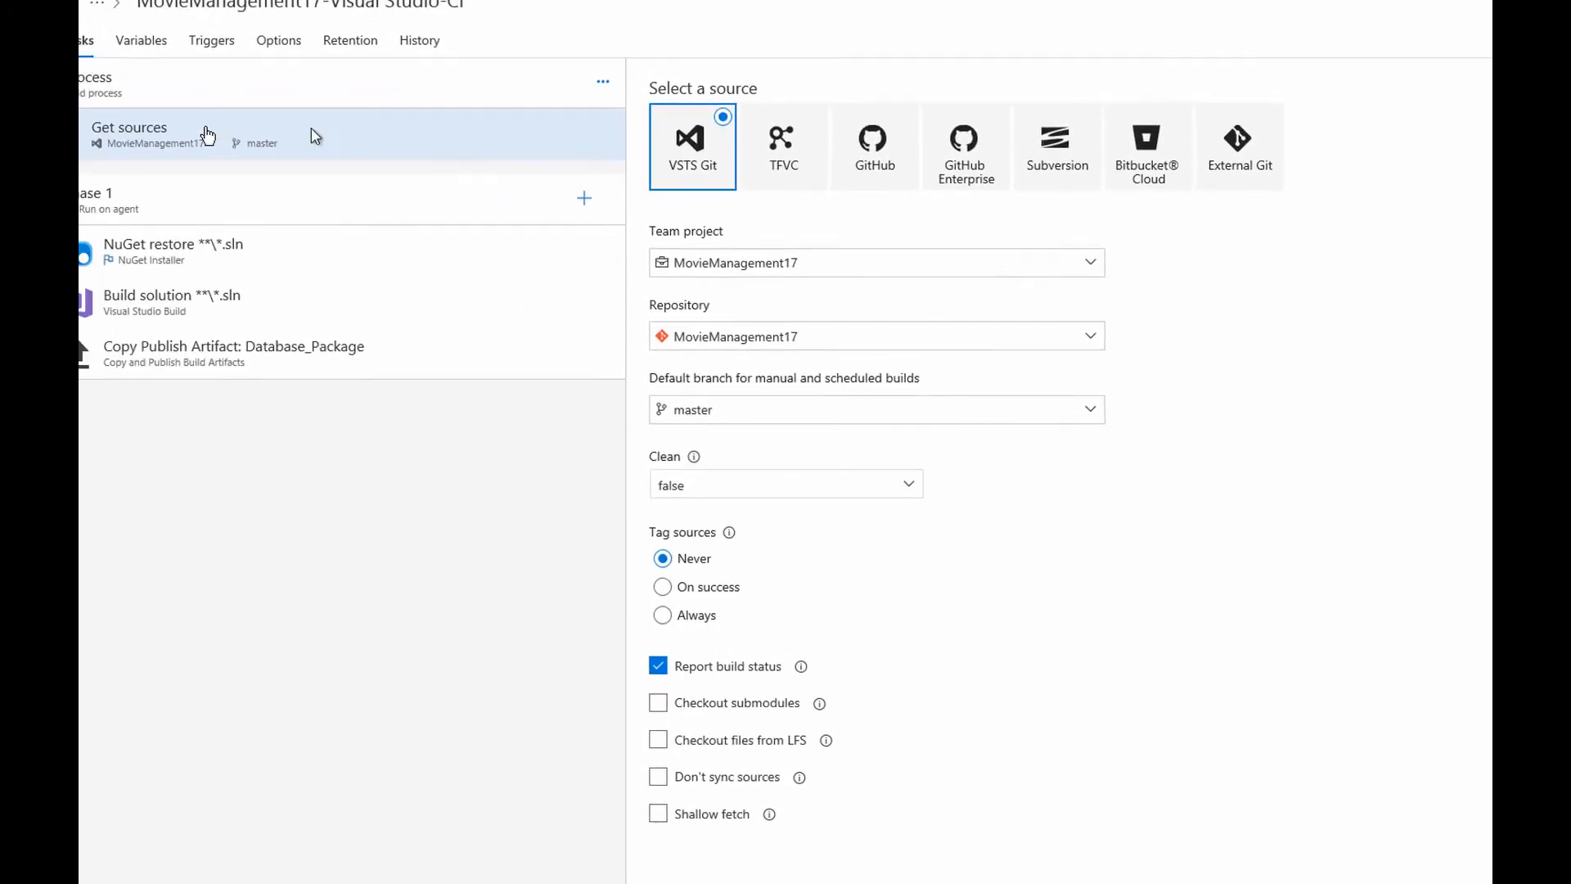
click(316, 274)
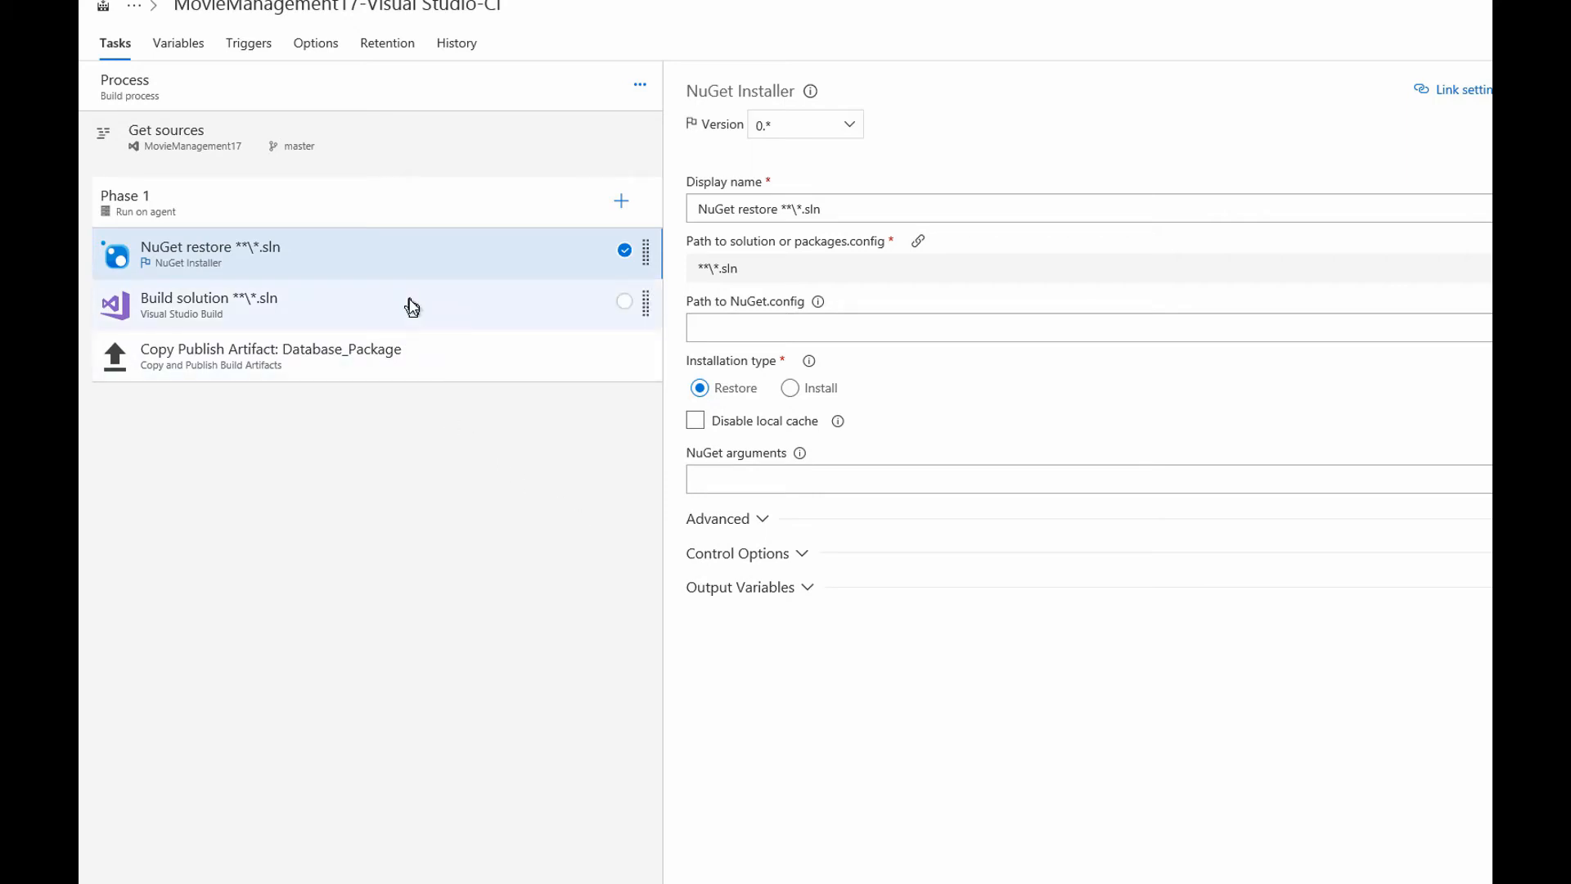
click(411, 307)
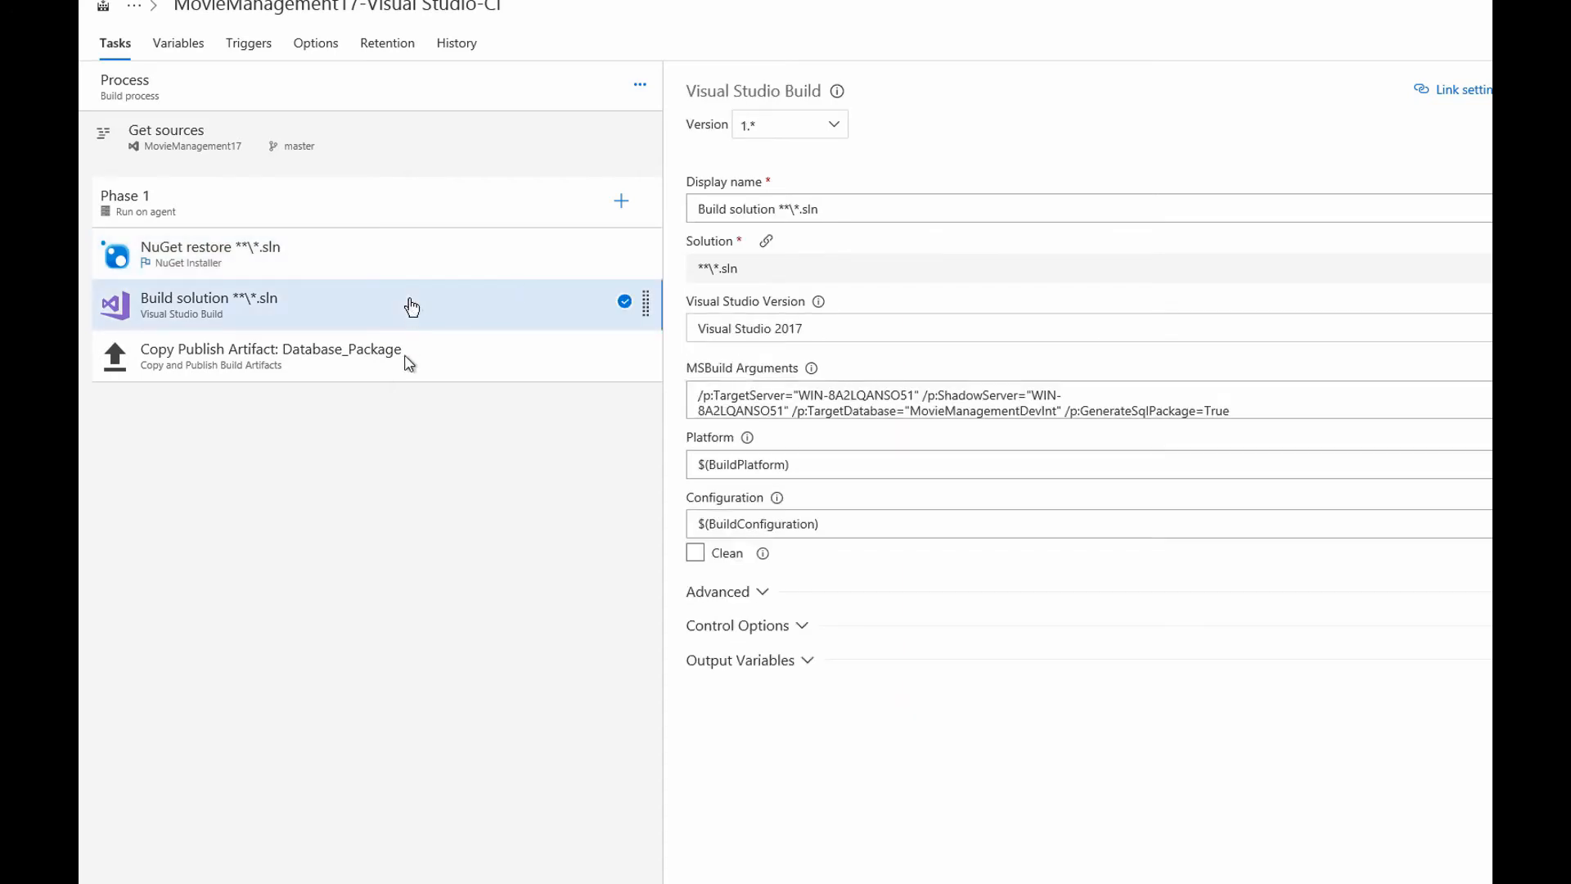
Inspect the MSBuild target server and database arguments, then show Copy Publish Artifact: Database_Package.
click(841, 399)
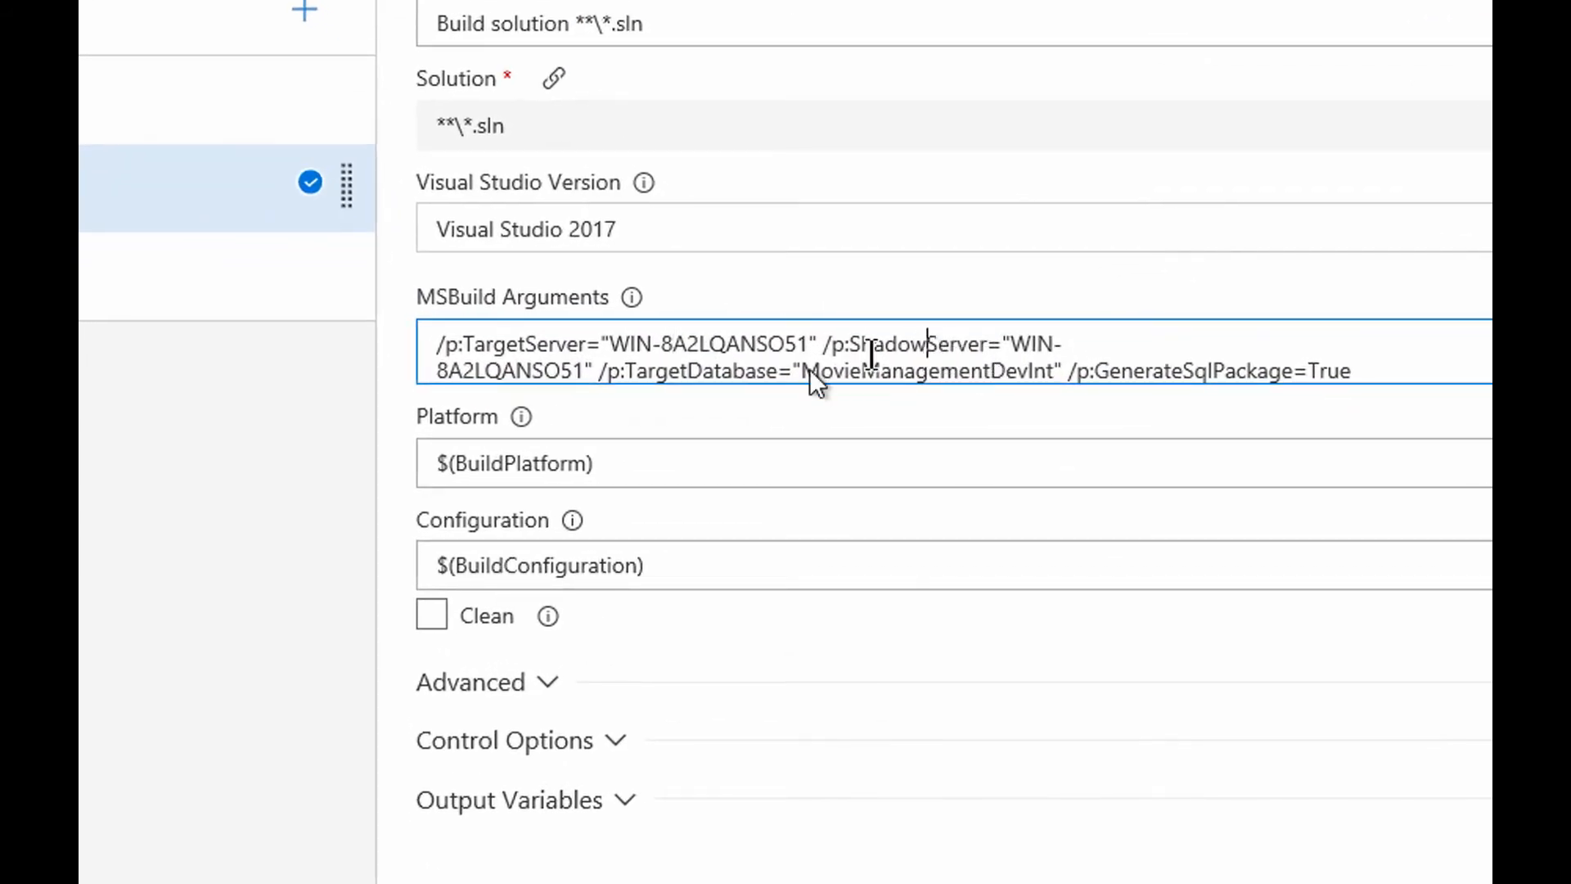
click(541, 360)
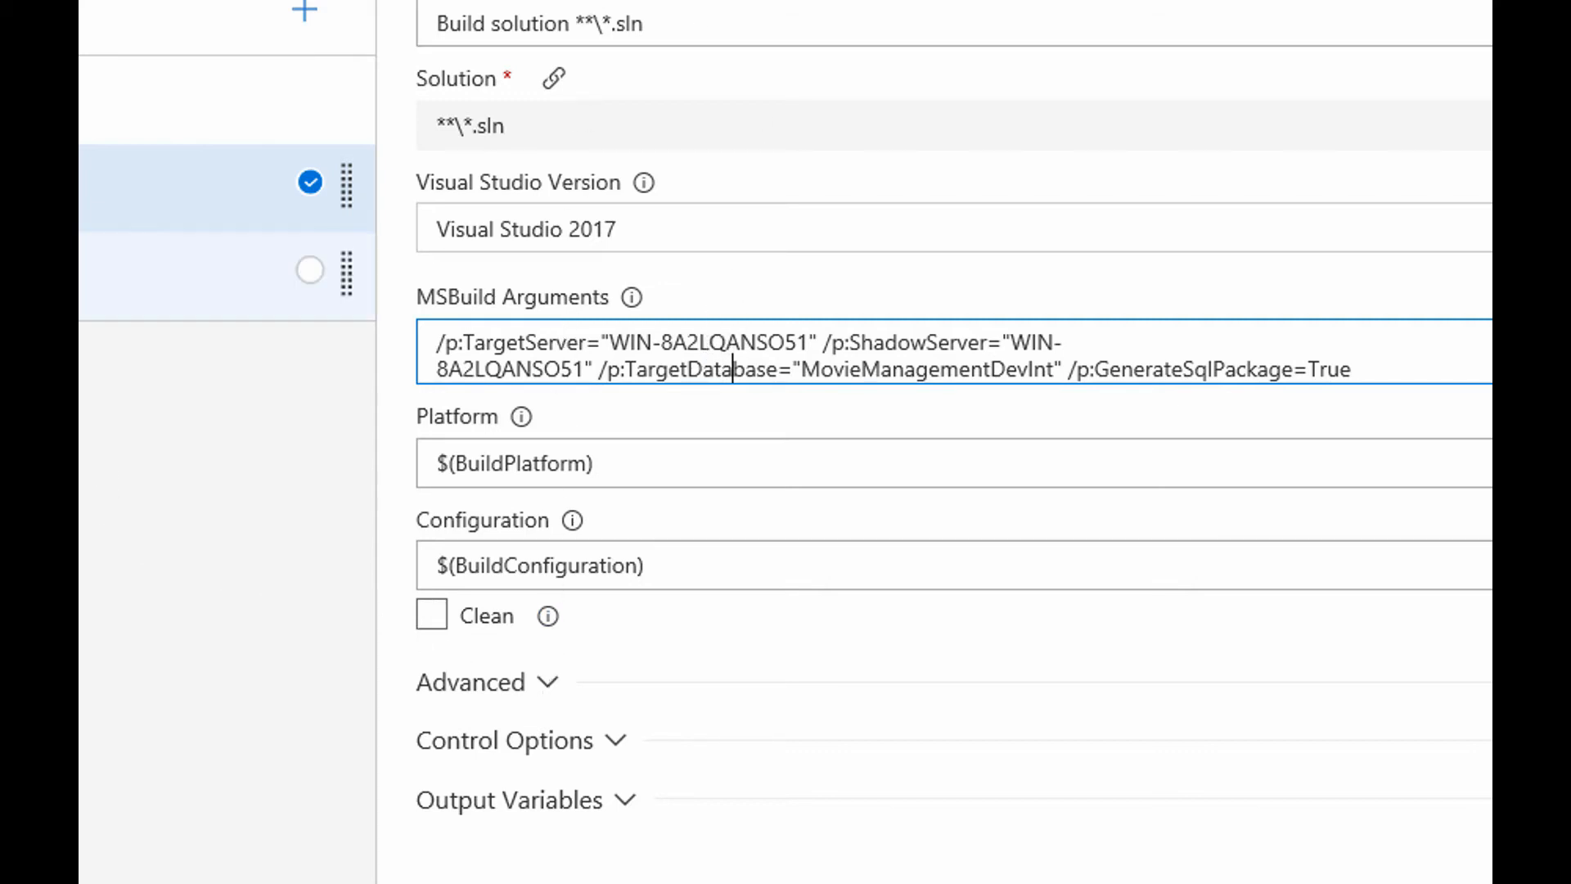
click(204, 275)
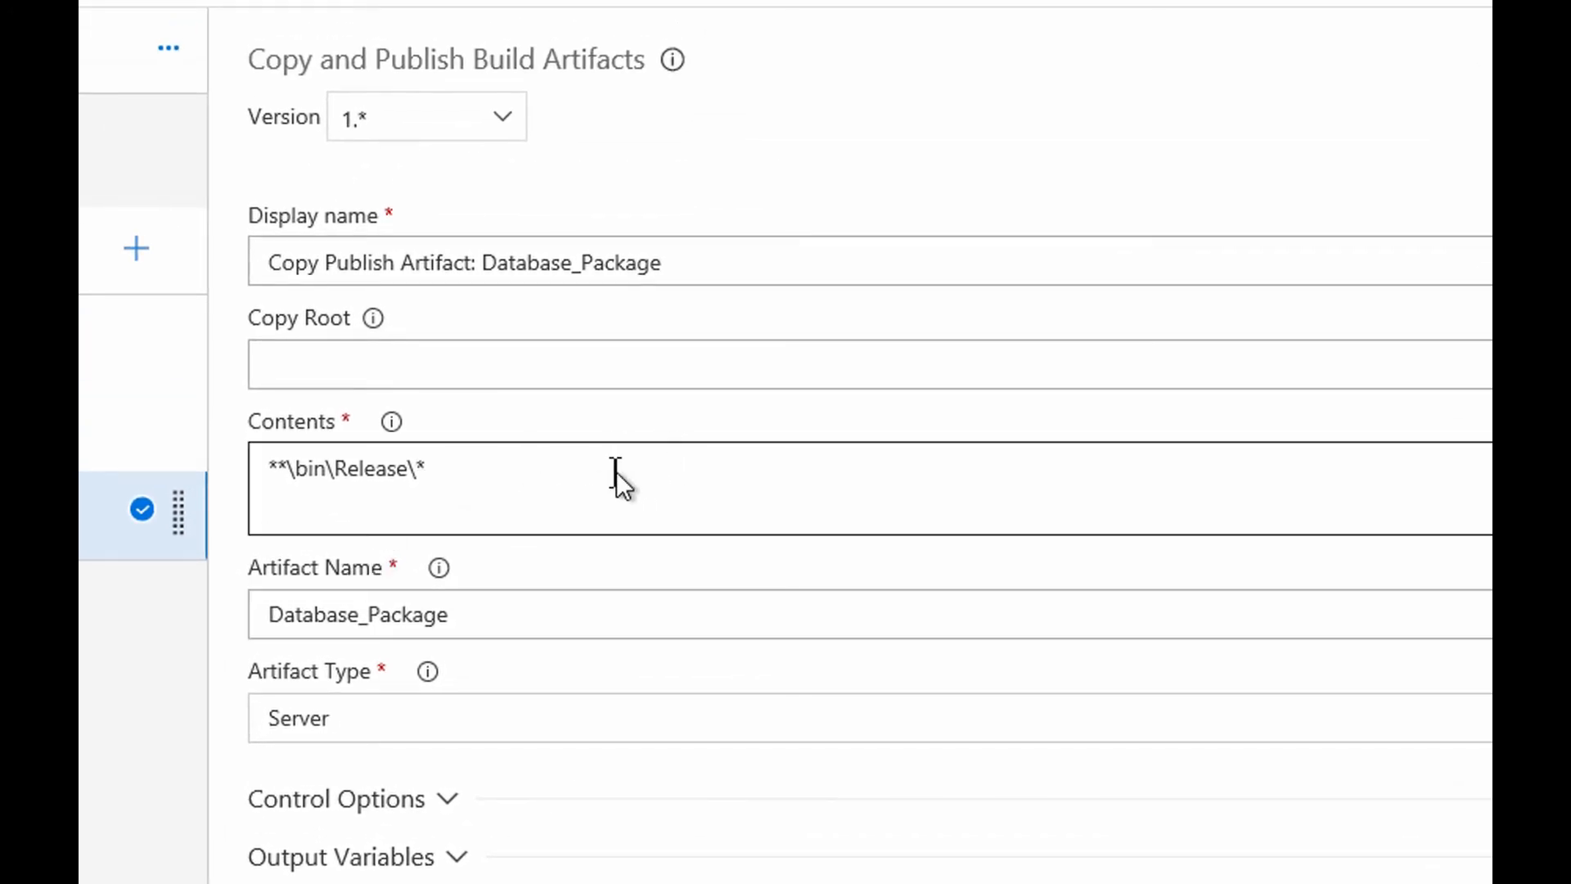
Inspect the artifact Contents path, then close the build definition to return to builds.
click(615, 471)
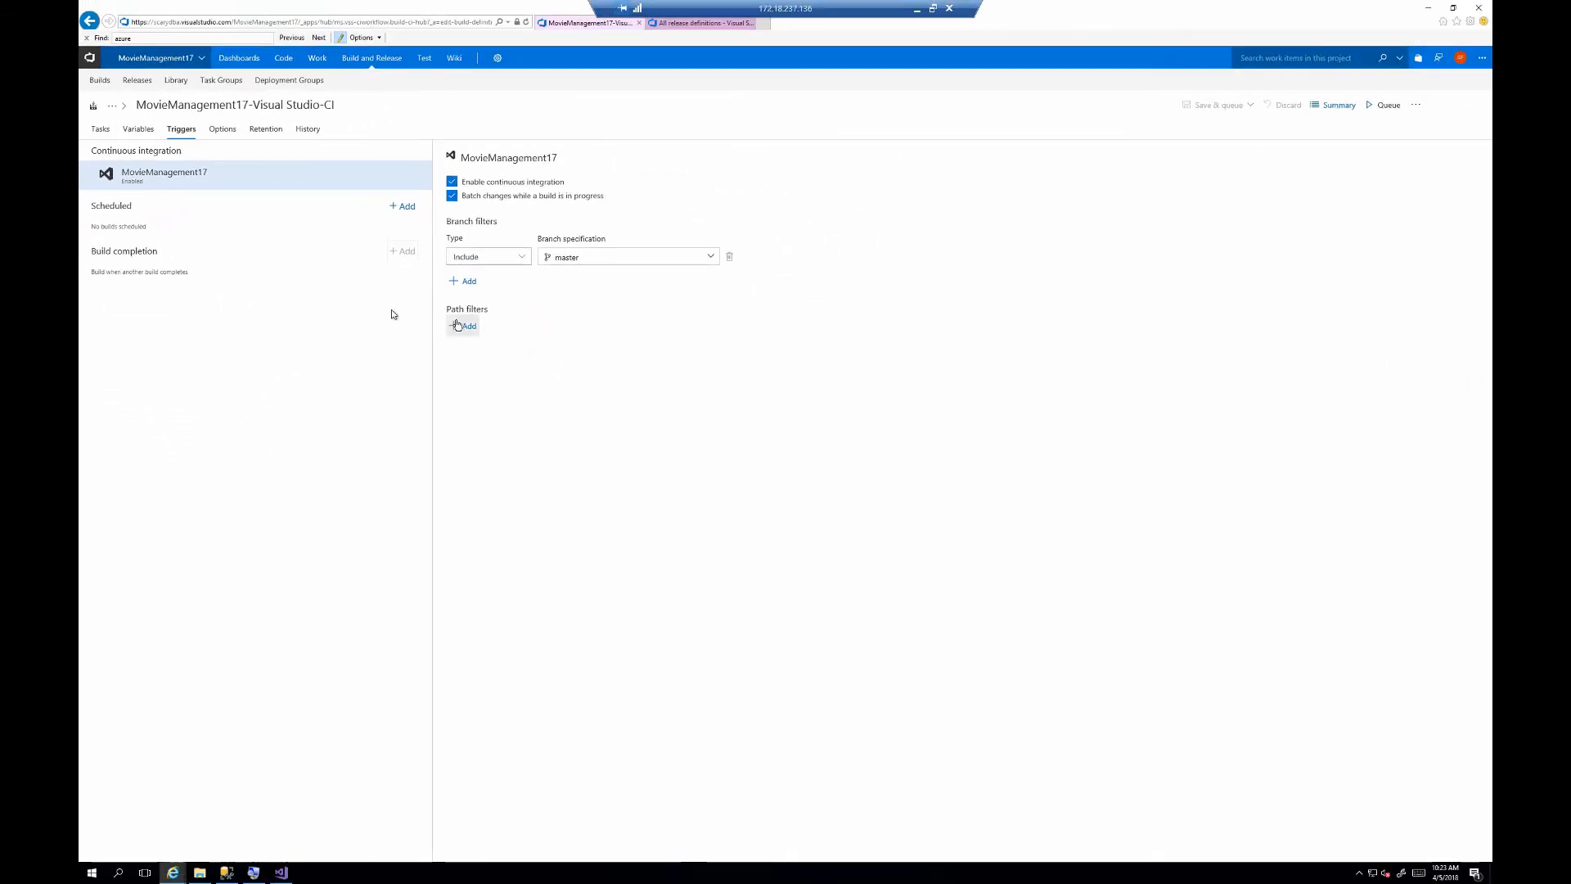
click(308, 131)
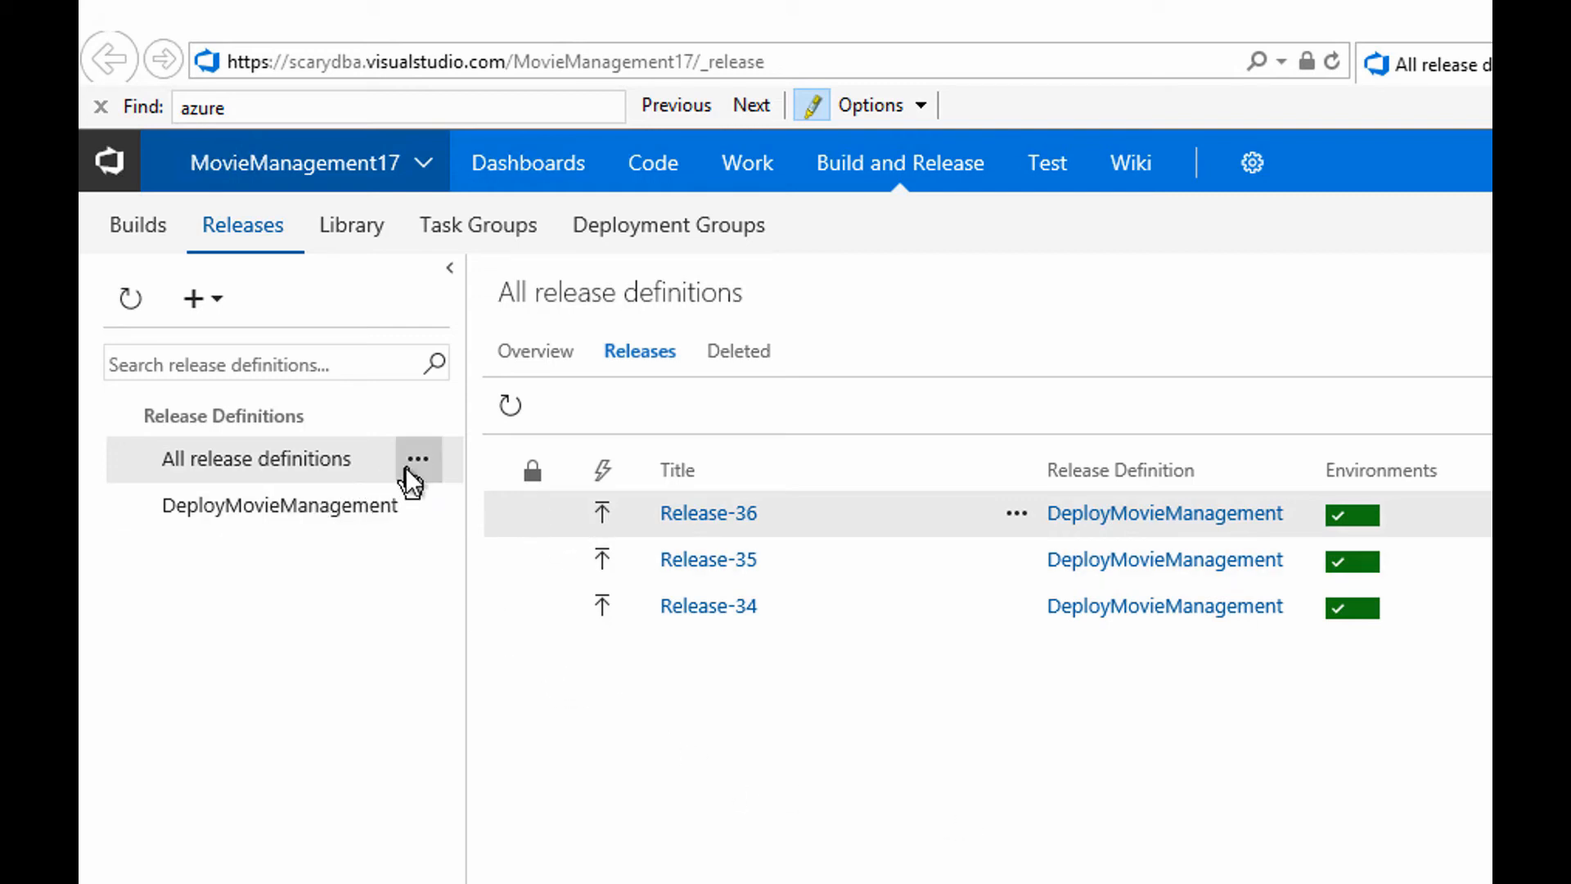
Edit DeployMovieManagement to show the CI artifact feeding Environment 1.
click(426, 518)
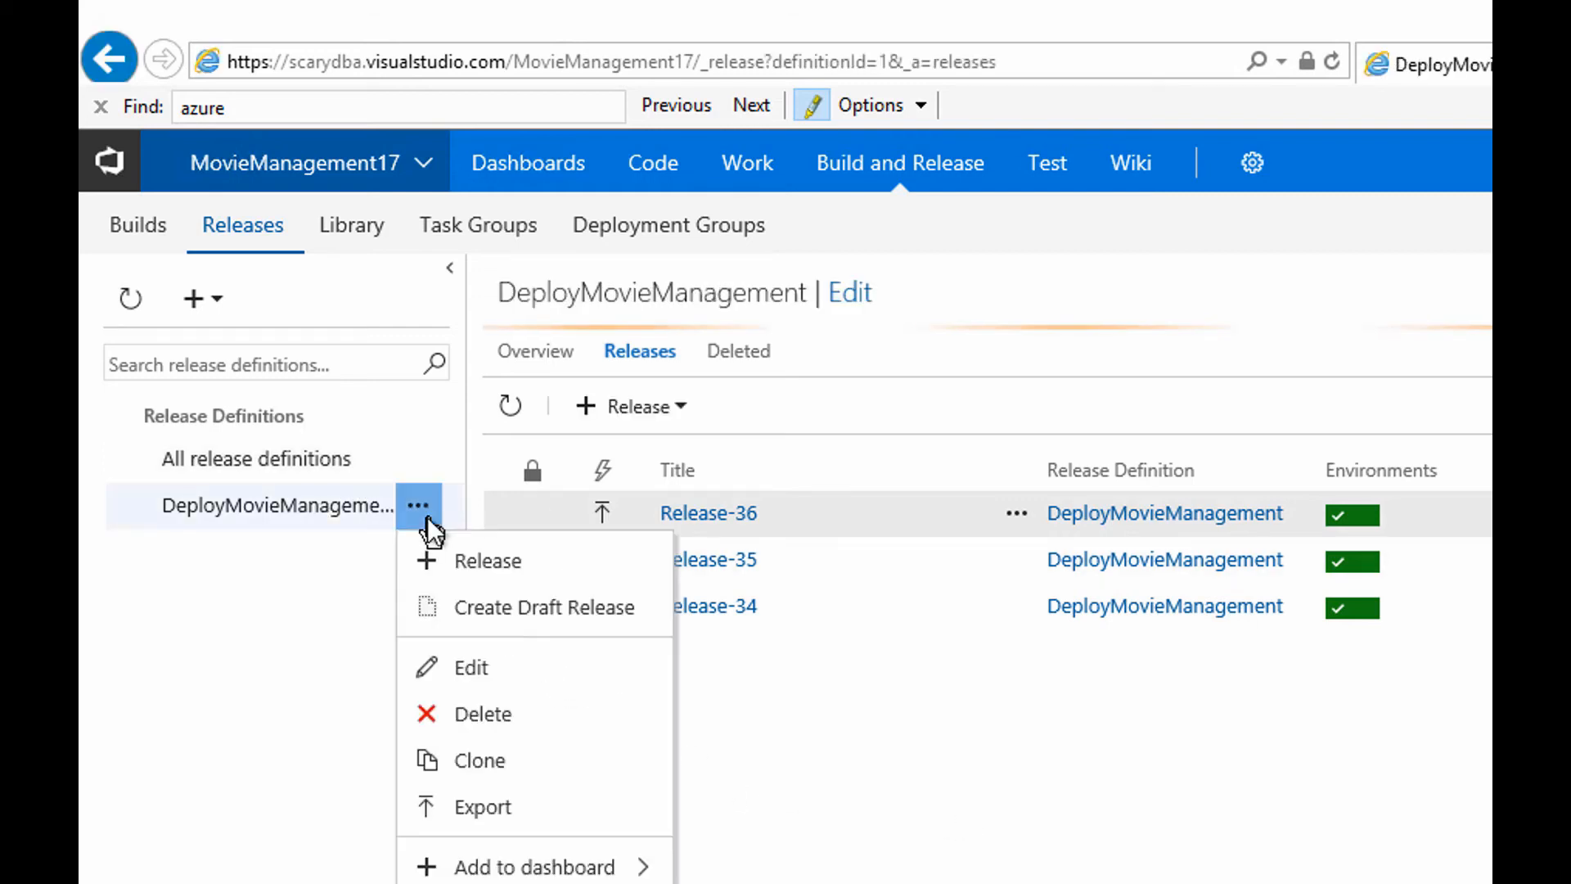
click(474, 655)
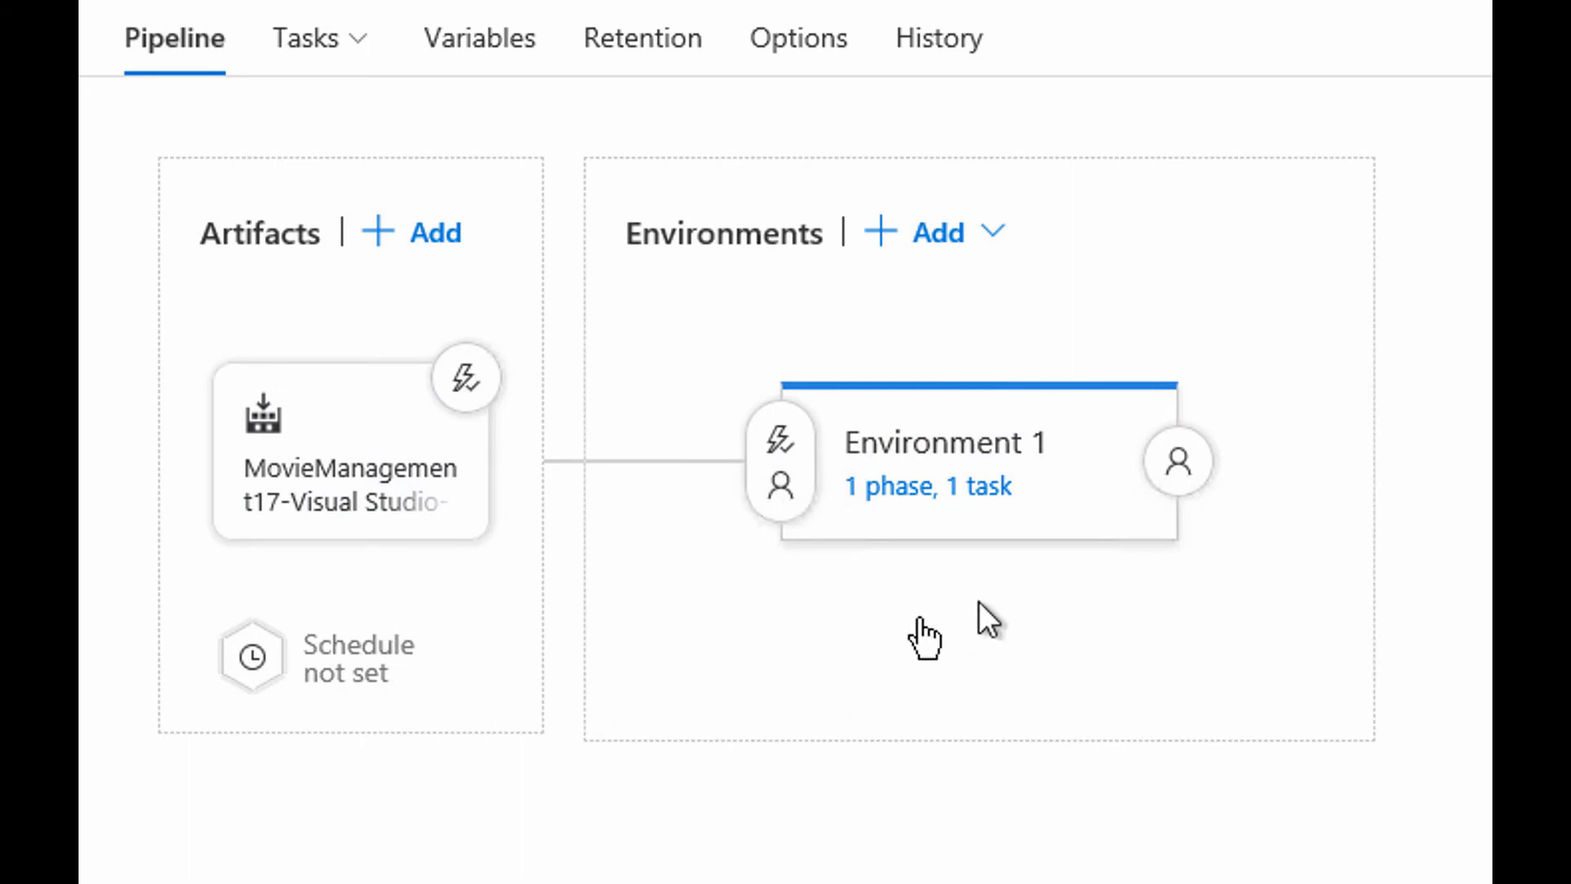
mouse_move(1114, 587)
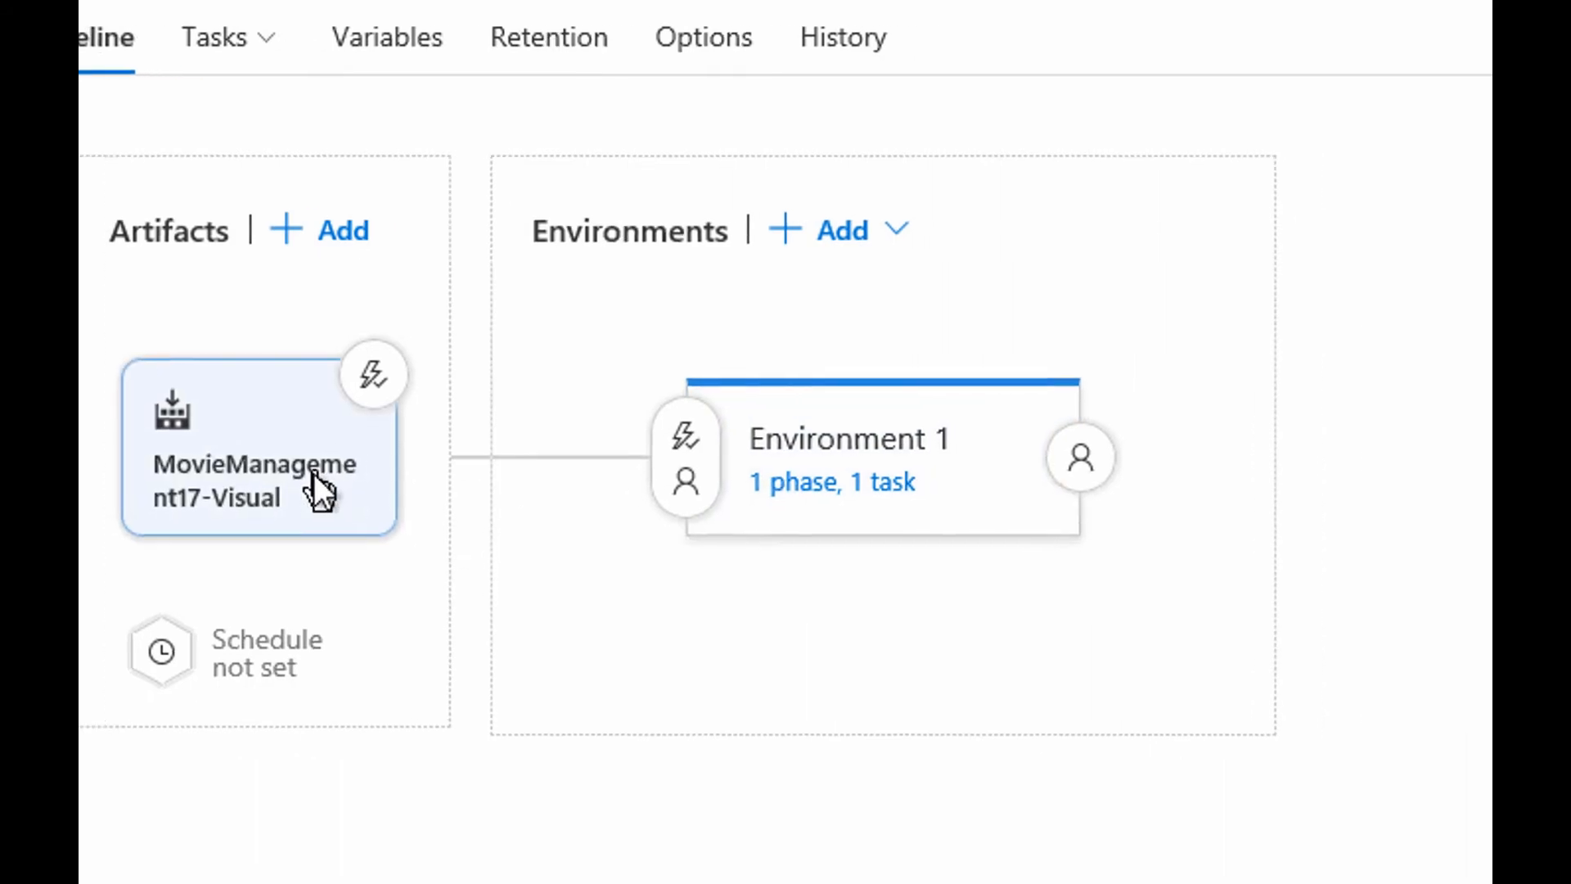
Inspect the linked database build artifact, then bring up Environment 1's name and owner properties.
click(407, 483)
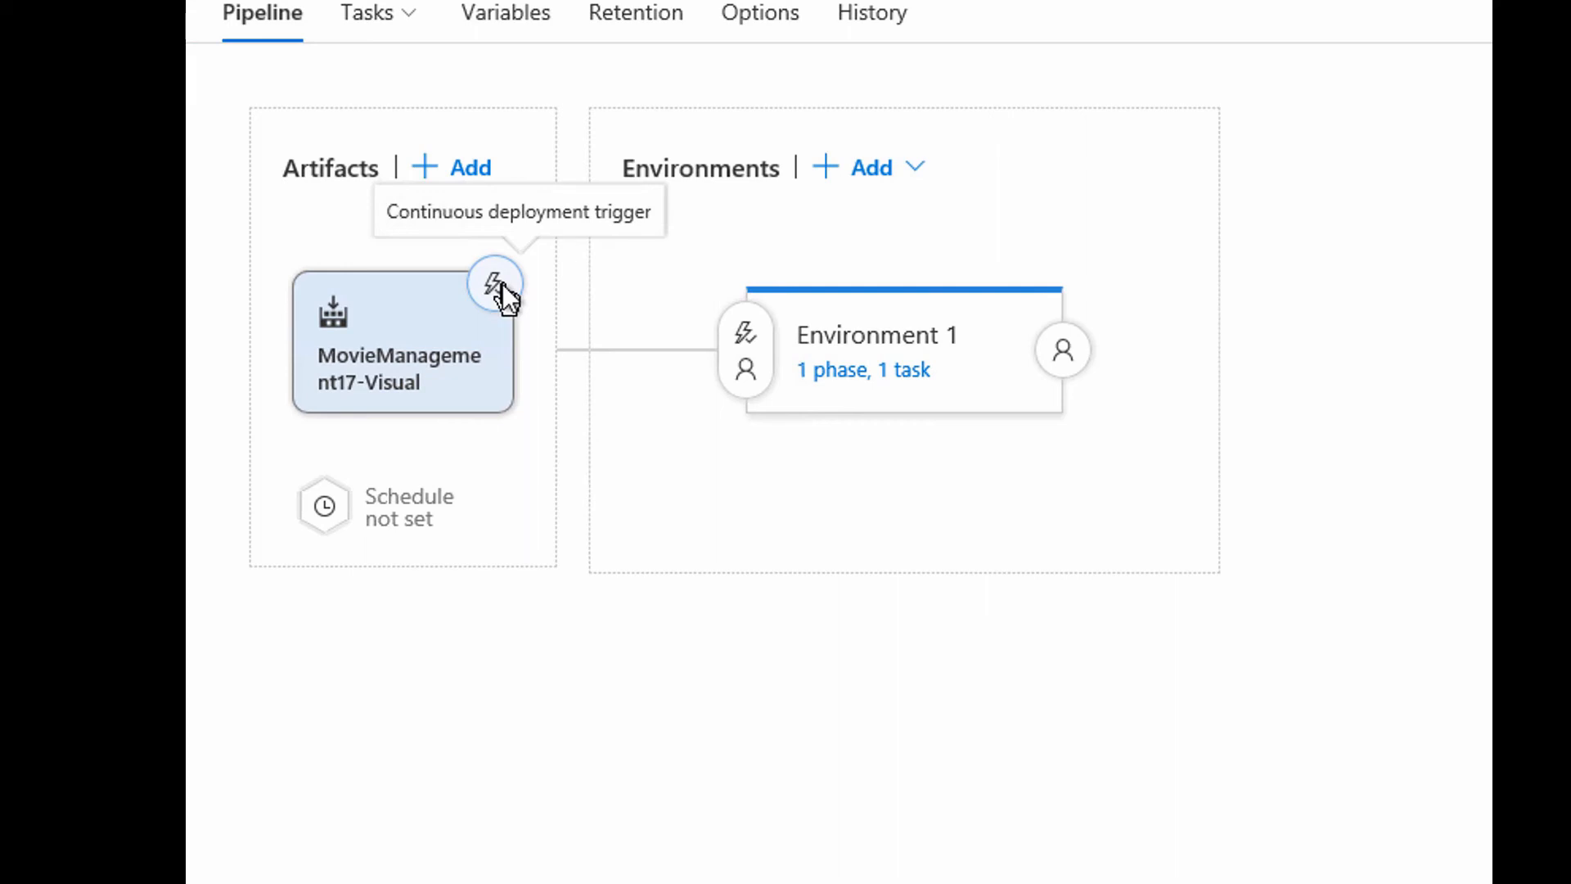
mouse_move(925, 331)
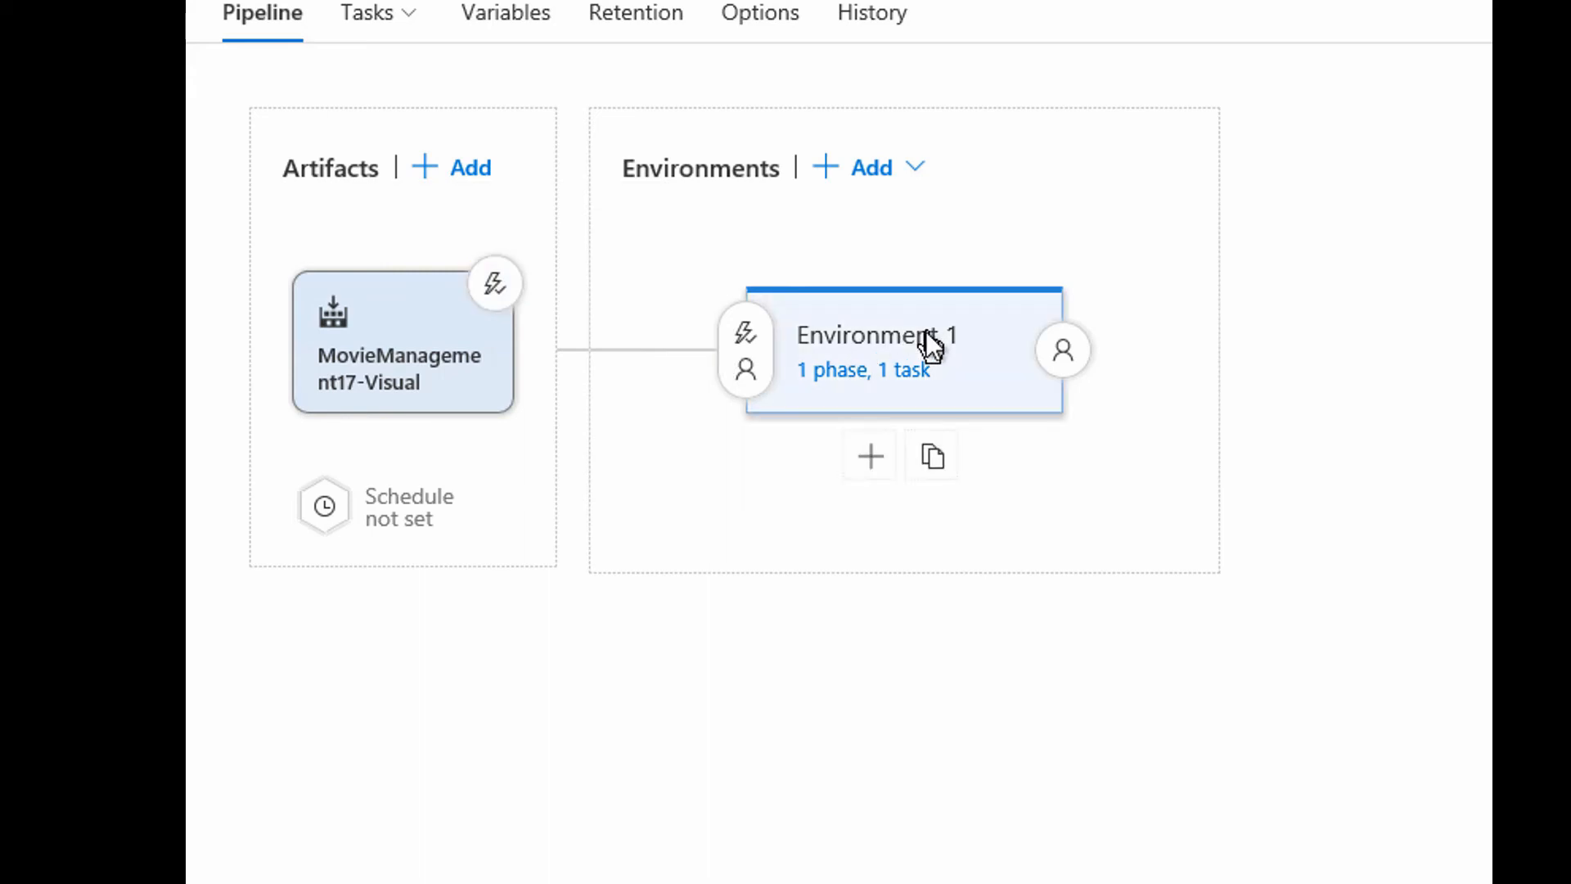
click(926, 331)
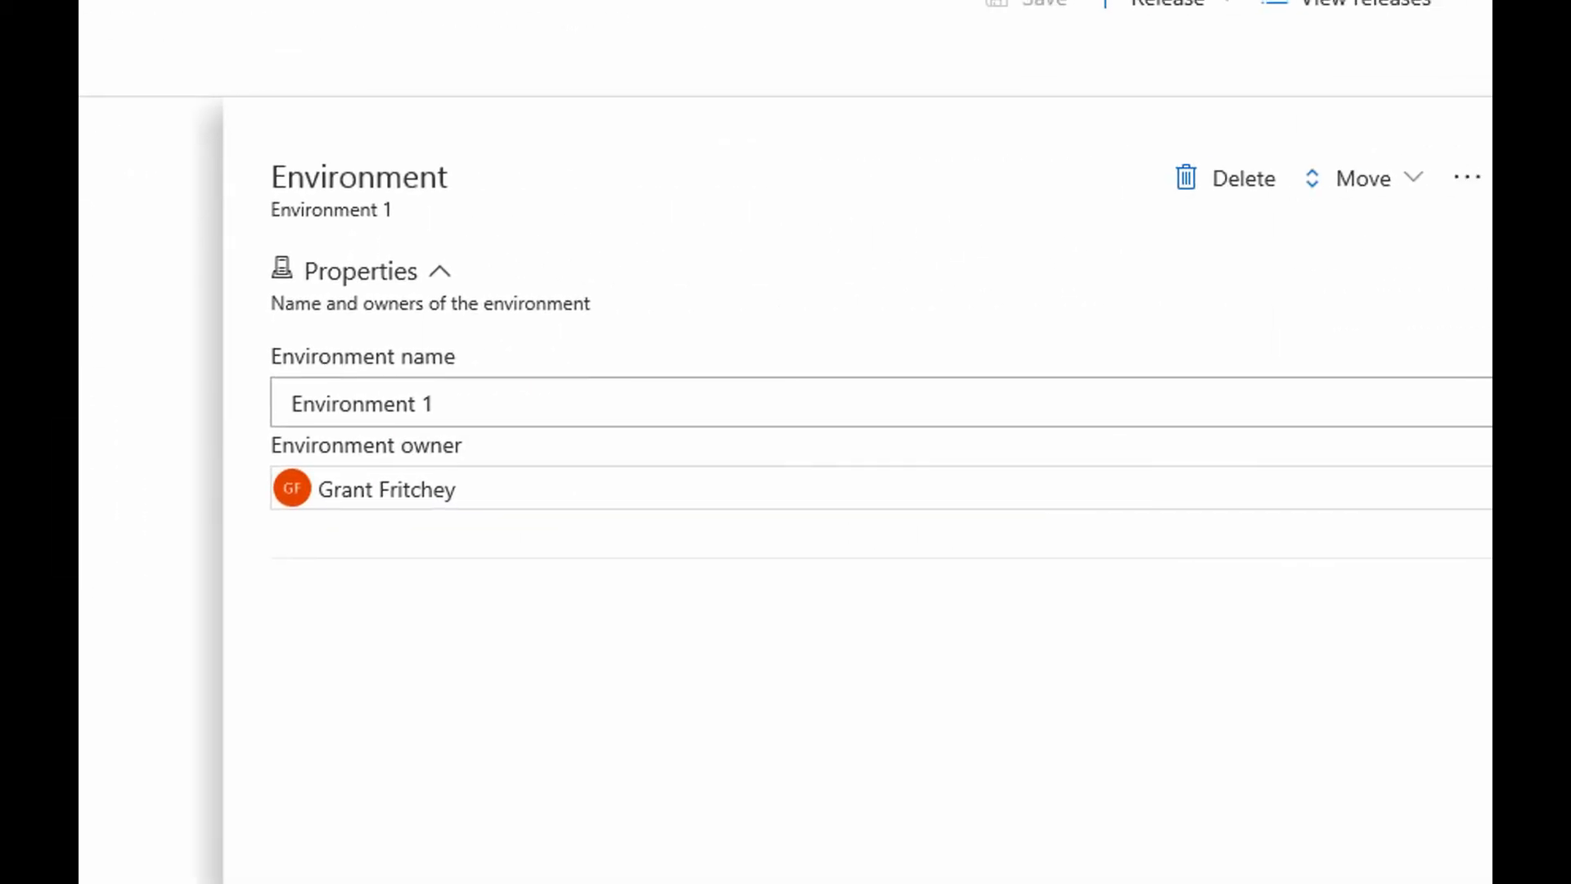